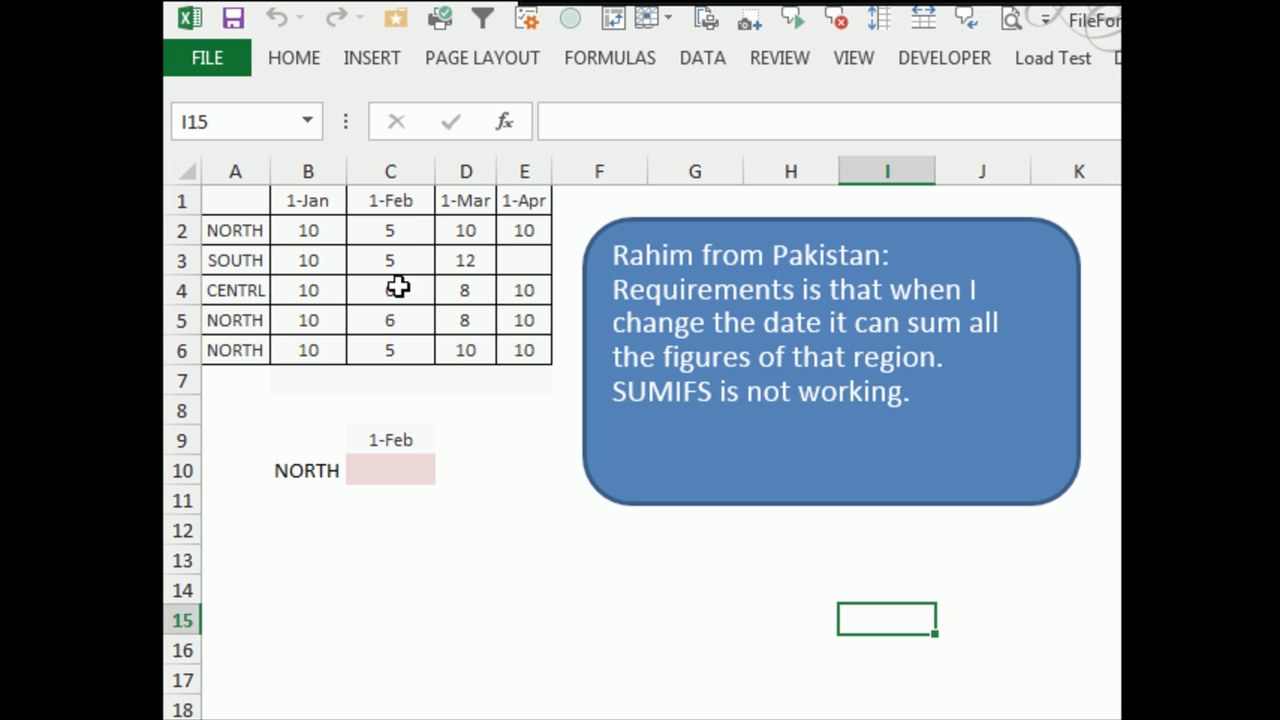
- Enter =MATCH(C9,B1:E1,0) in cell D9 to find the column position of the date in C9
{"action": "left_click", "coordinate": [483, 432]}
{"action": "type", "text": "=match("}
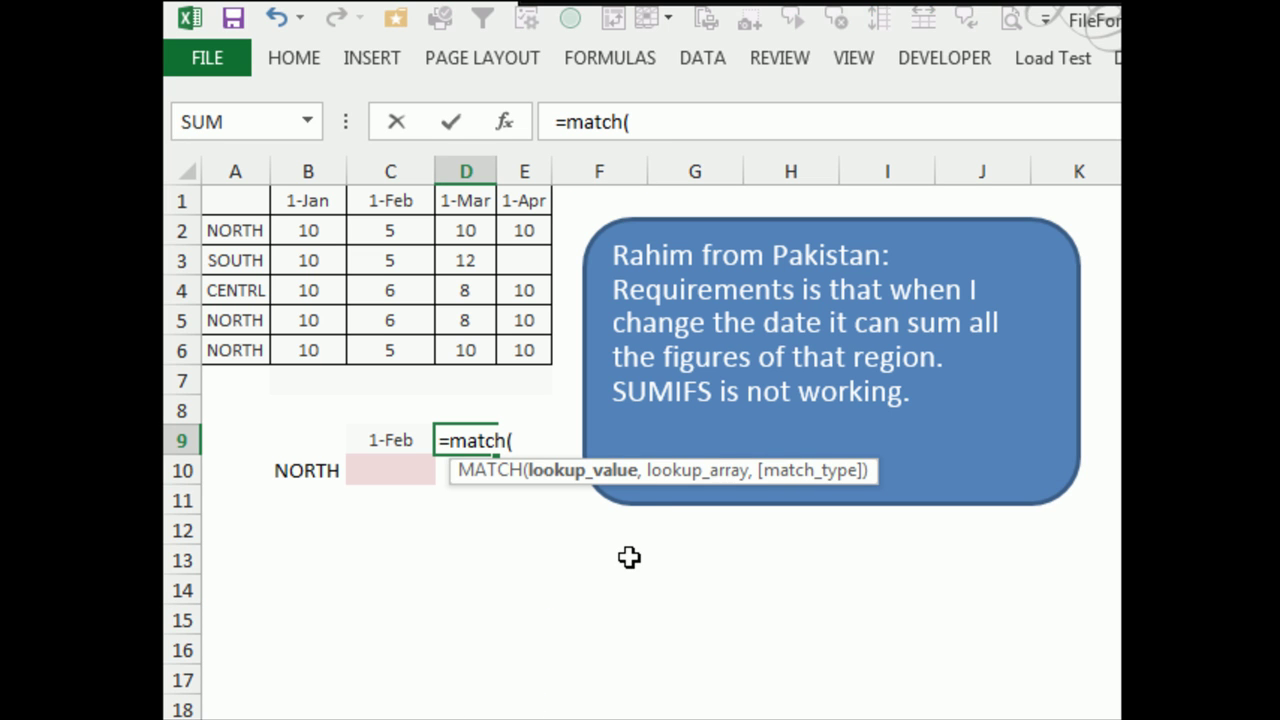
{"action": "key", "text": "Left"}
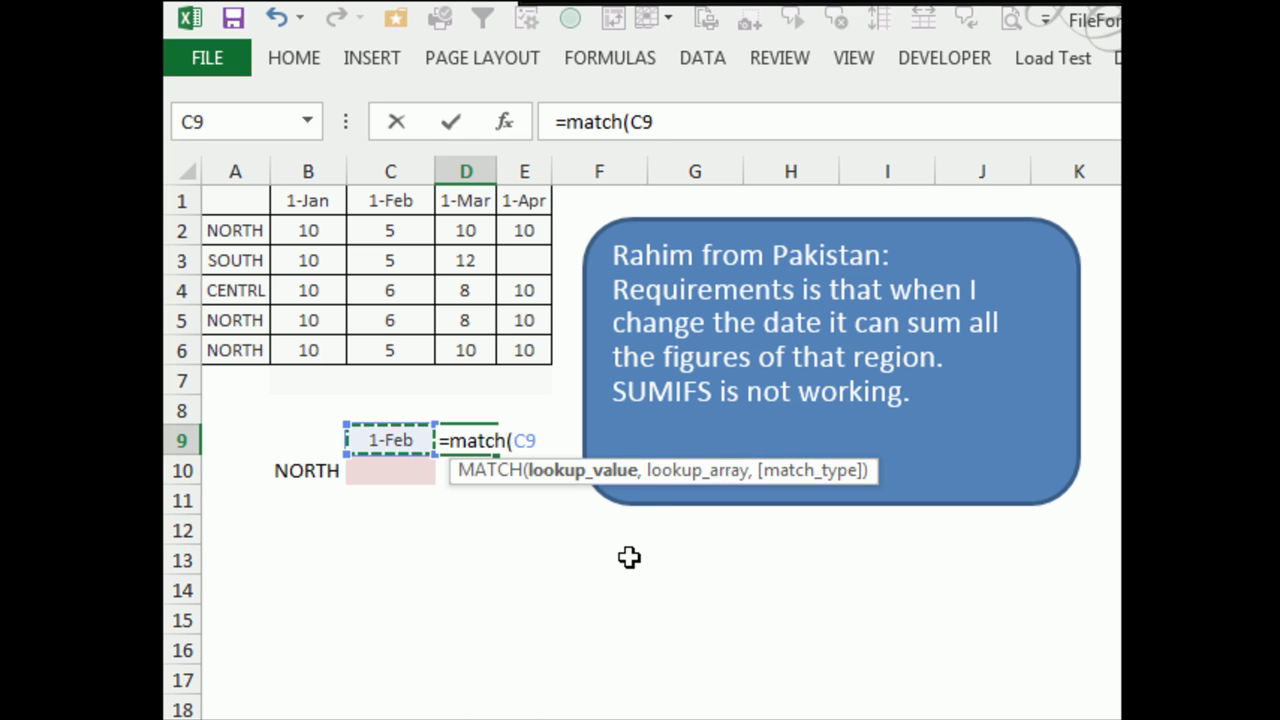
{"action": "type", "text": ","}
{"action": "left_click_drag", "start_coordinate": [304, 201], "coordinate": [528, 202]}
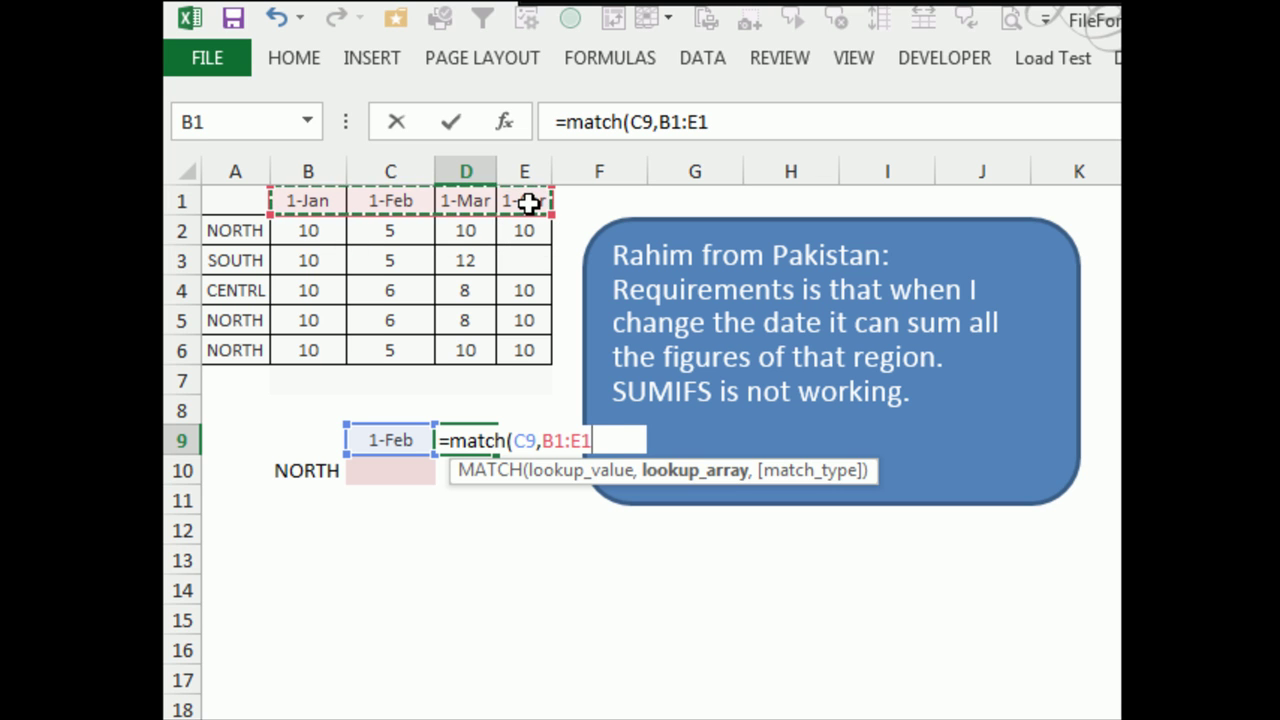
{"action": "type", "text": ",0"}
{"action": "key", "text": "Return"}
{"action": "key", "text": "Up"}
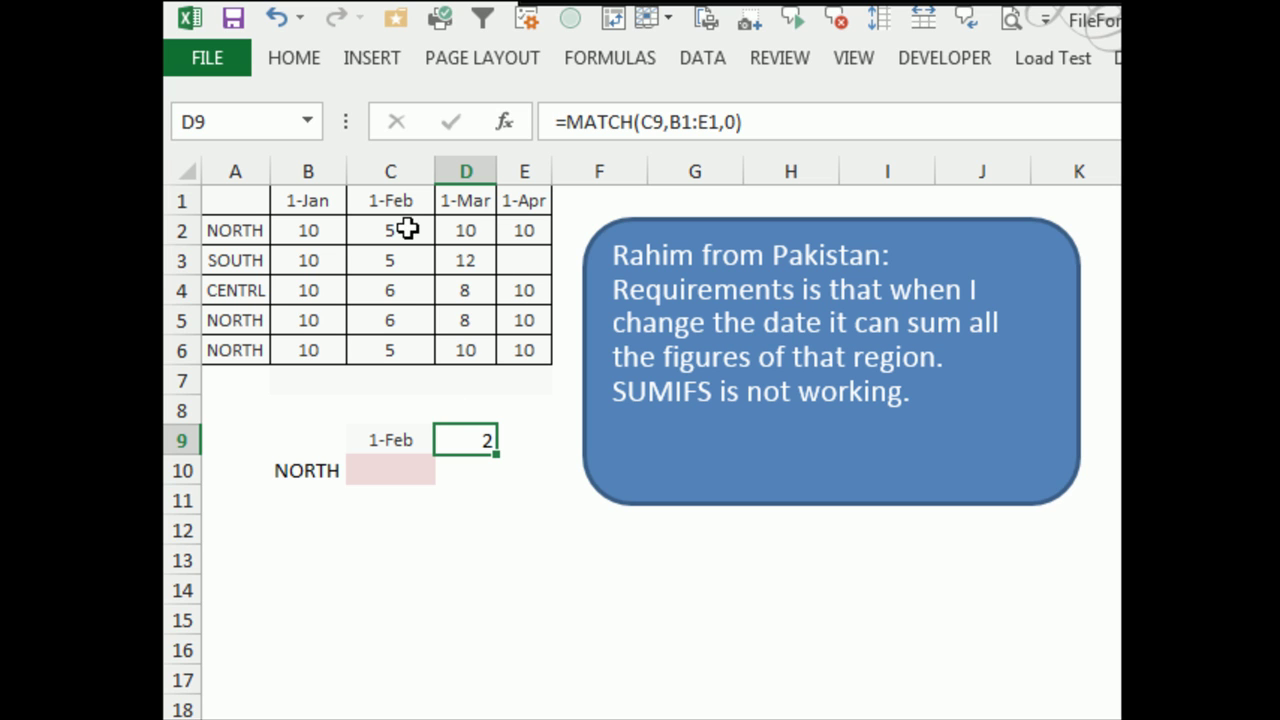
- Start a SUMIF formula in cell C10 with range A2:A6 and criteria B10
{"action": "left_click", "coordinate": [391, 467]}
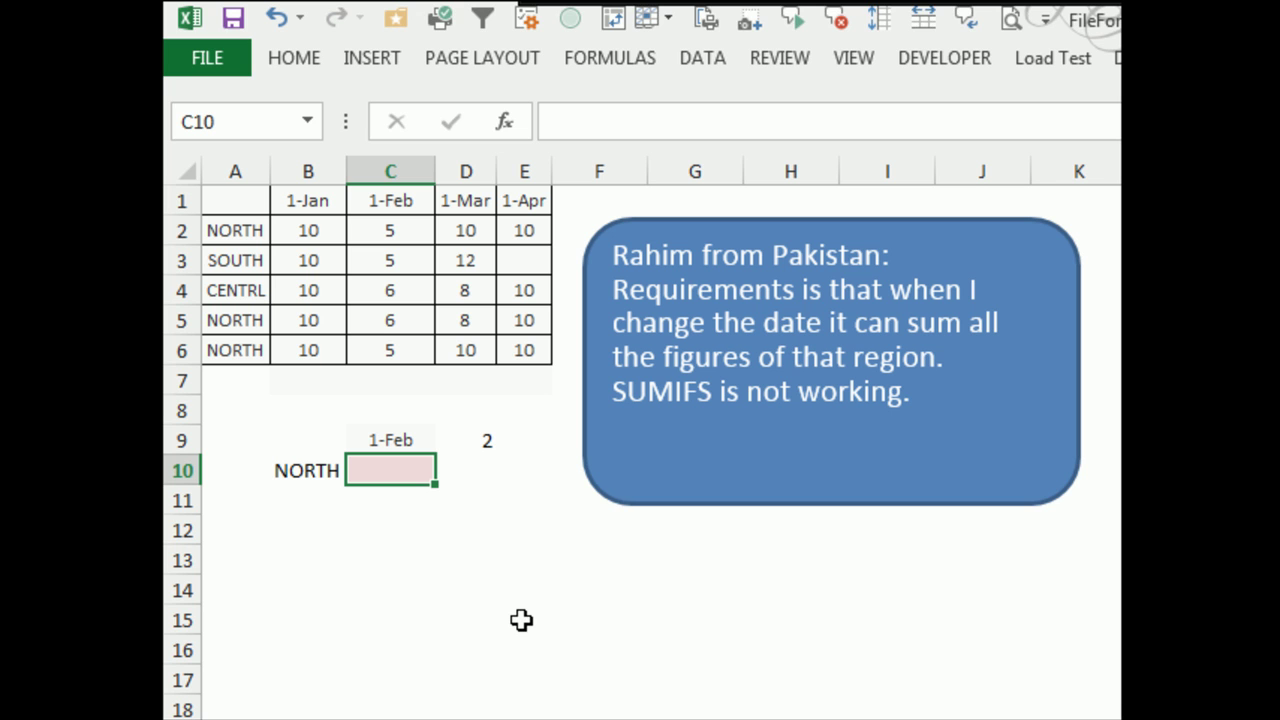
{"action": "type", "text": "=SUM"}
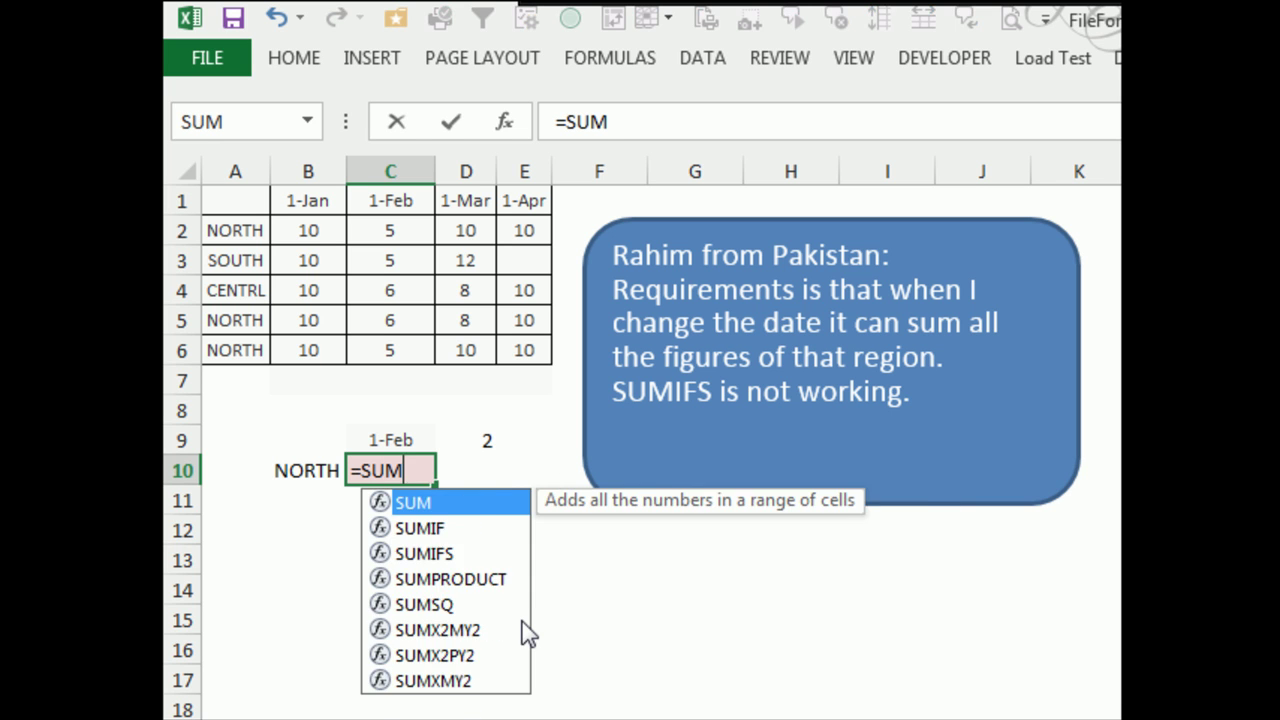
{"action": "type", "text": "IF("}
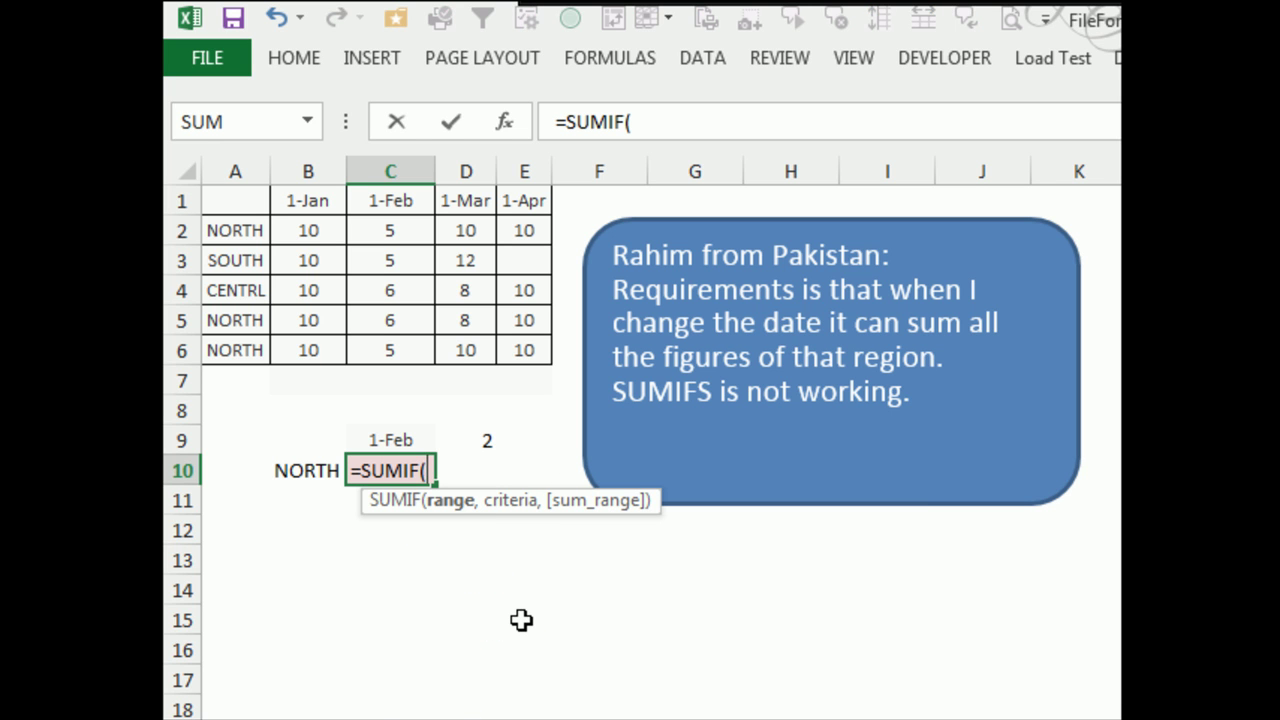
{"action": "left_click_drag", "start_coordinate": [236, 232], "coordinate": [234, 347]}
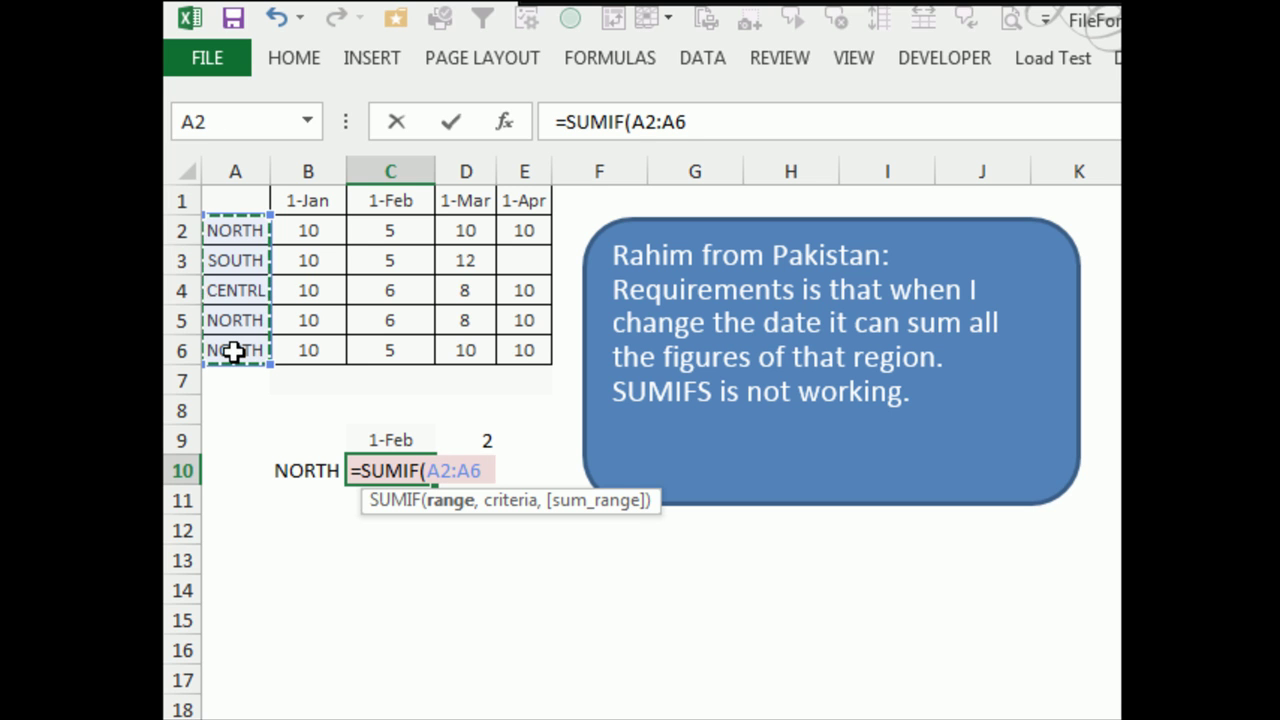
{"action": "type", "text": ","}
{"action": "left_click", "coordinate": [307, 470]}
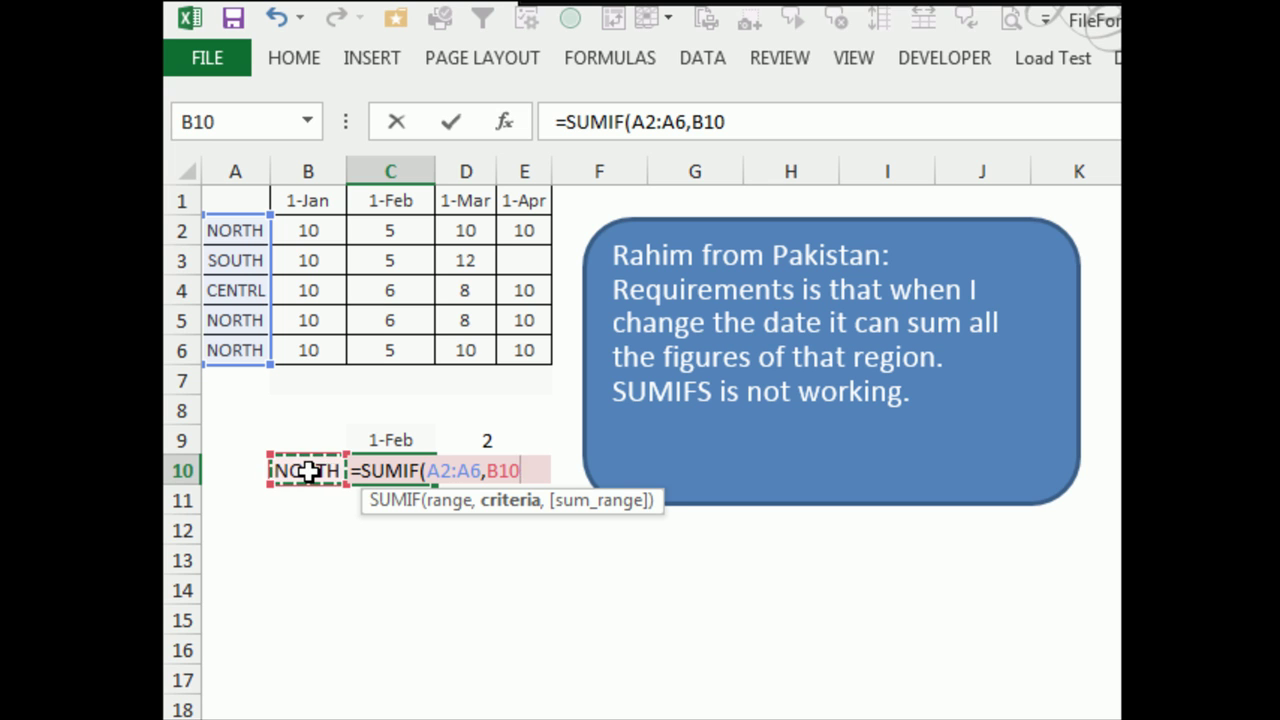
{"action": "type", "text": ","}
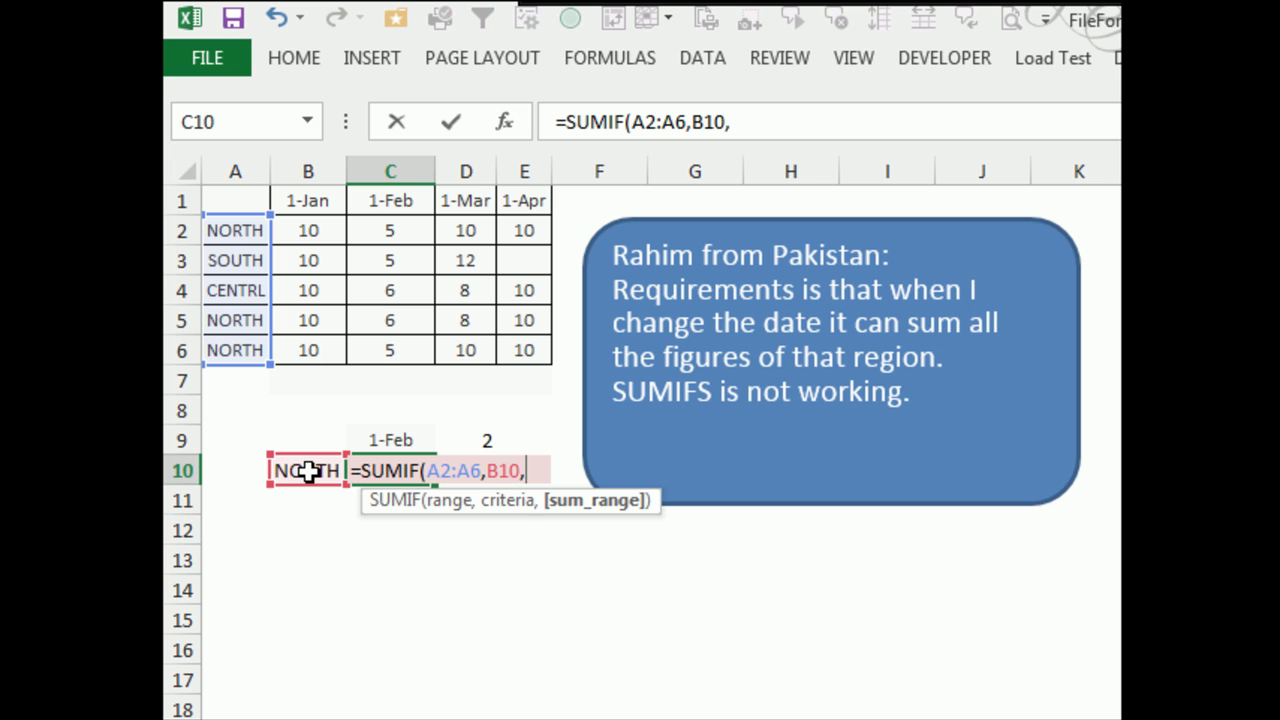
- Complete the SUMIF in C10 with OFFSET(A2:A6,0,D9) as the sum range and enter the formula
{"action": "type", "text": "OFFSET"}
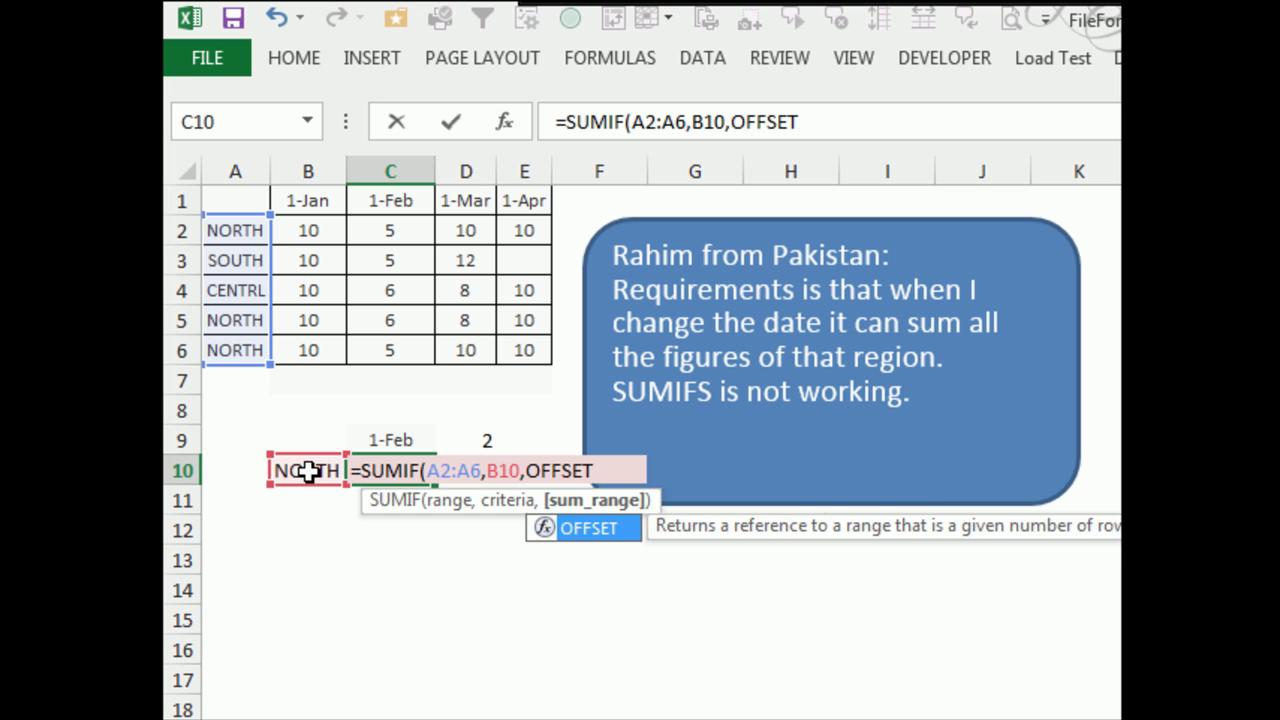
{"action": "type", "text": "("}
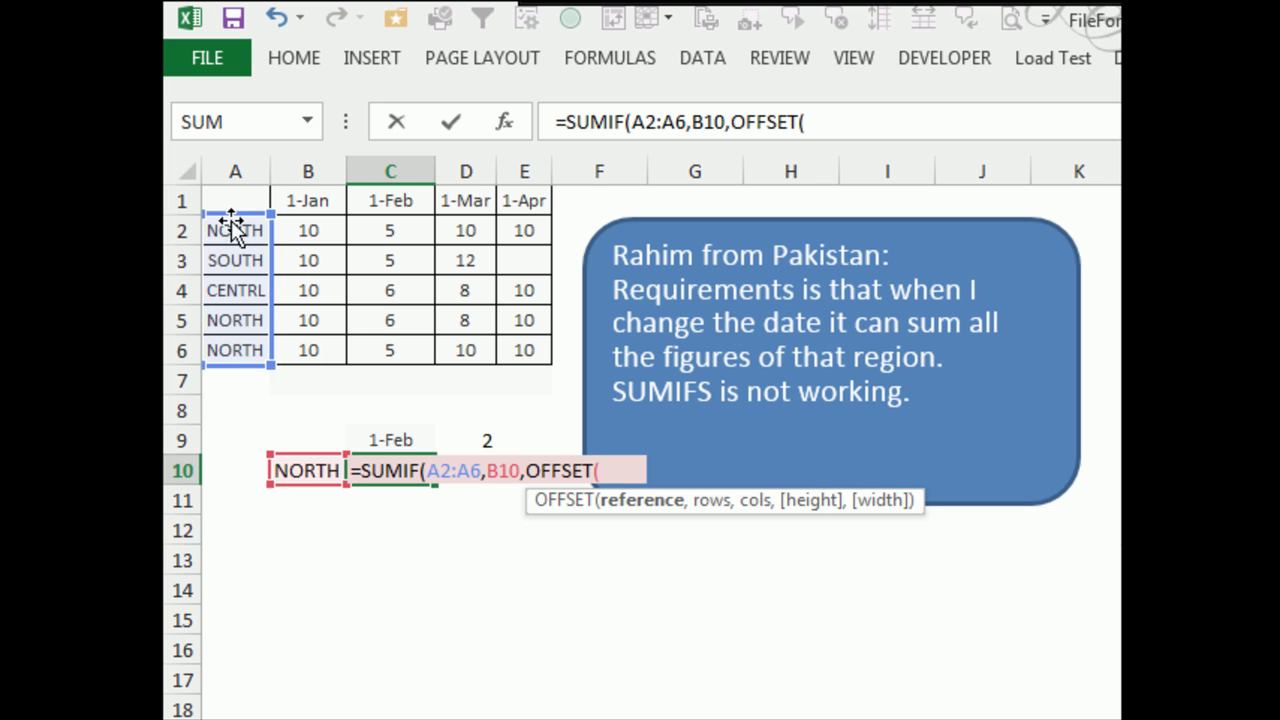
{"action": "left_click_drag", "start_coordinate": [223, 228], "coordinate": [220, 354]}
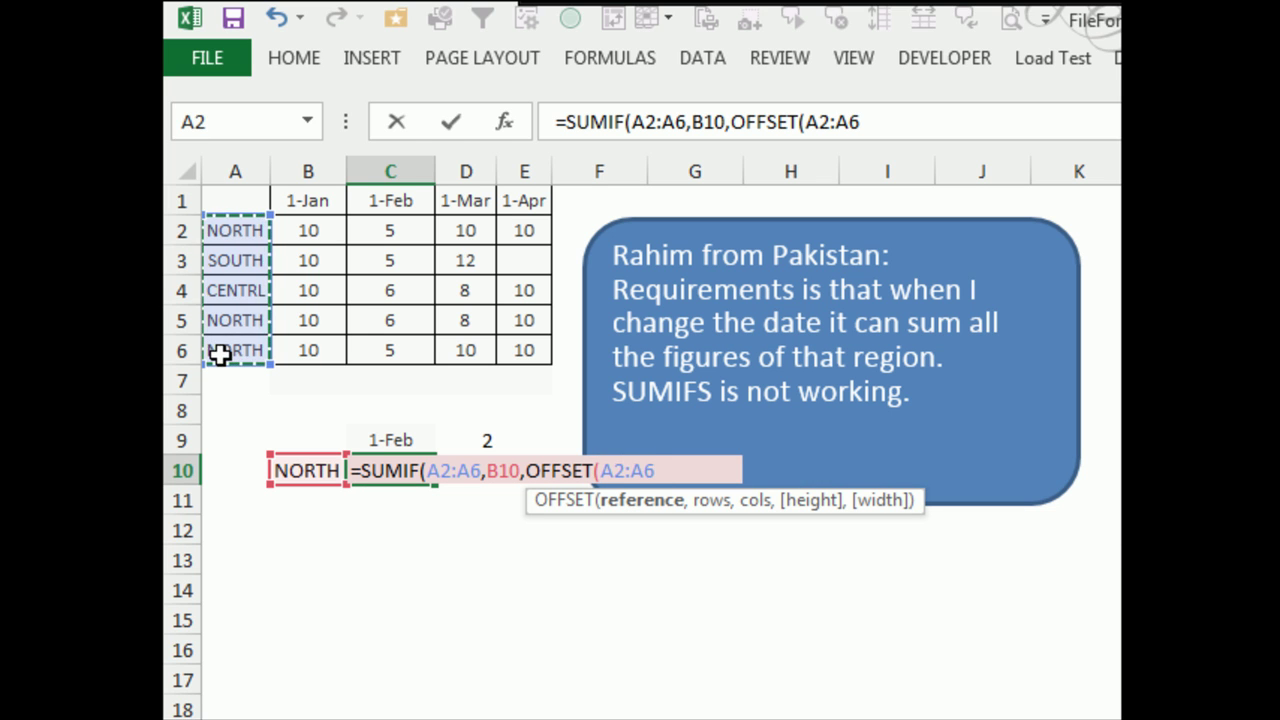
{"action": "type", "text": ","}
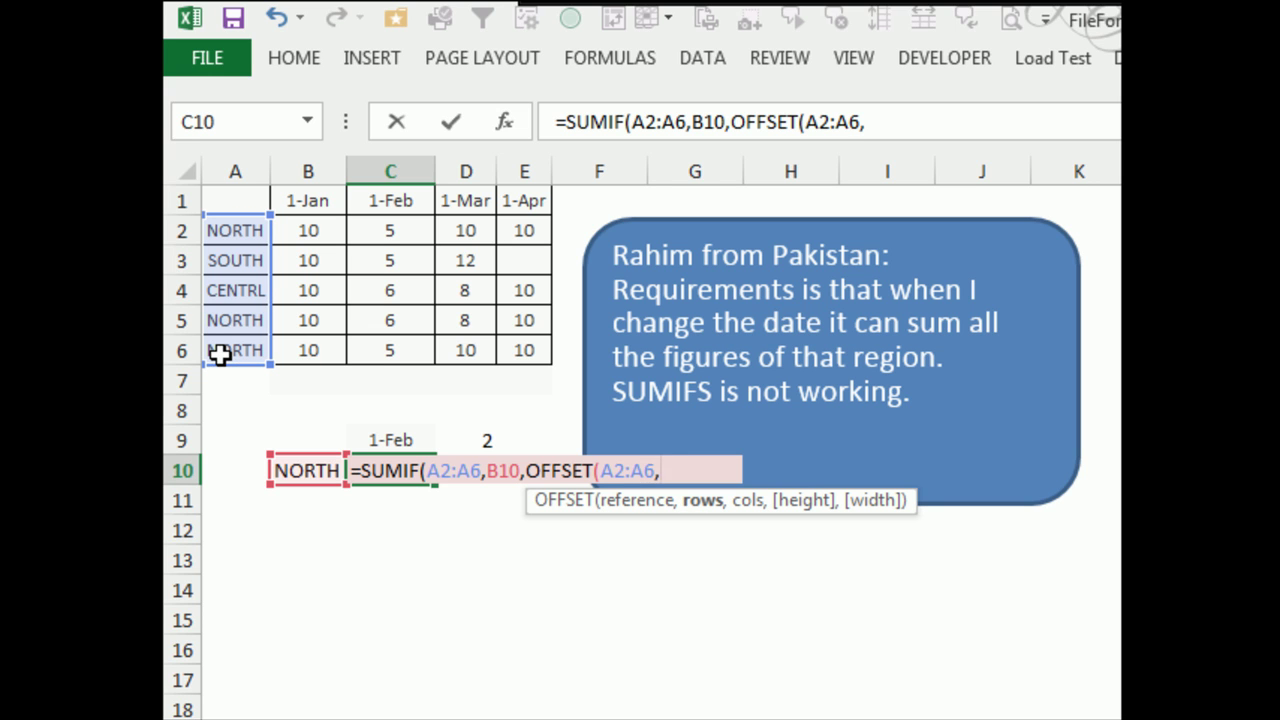
{"action": "type", "text": "0,"}
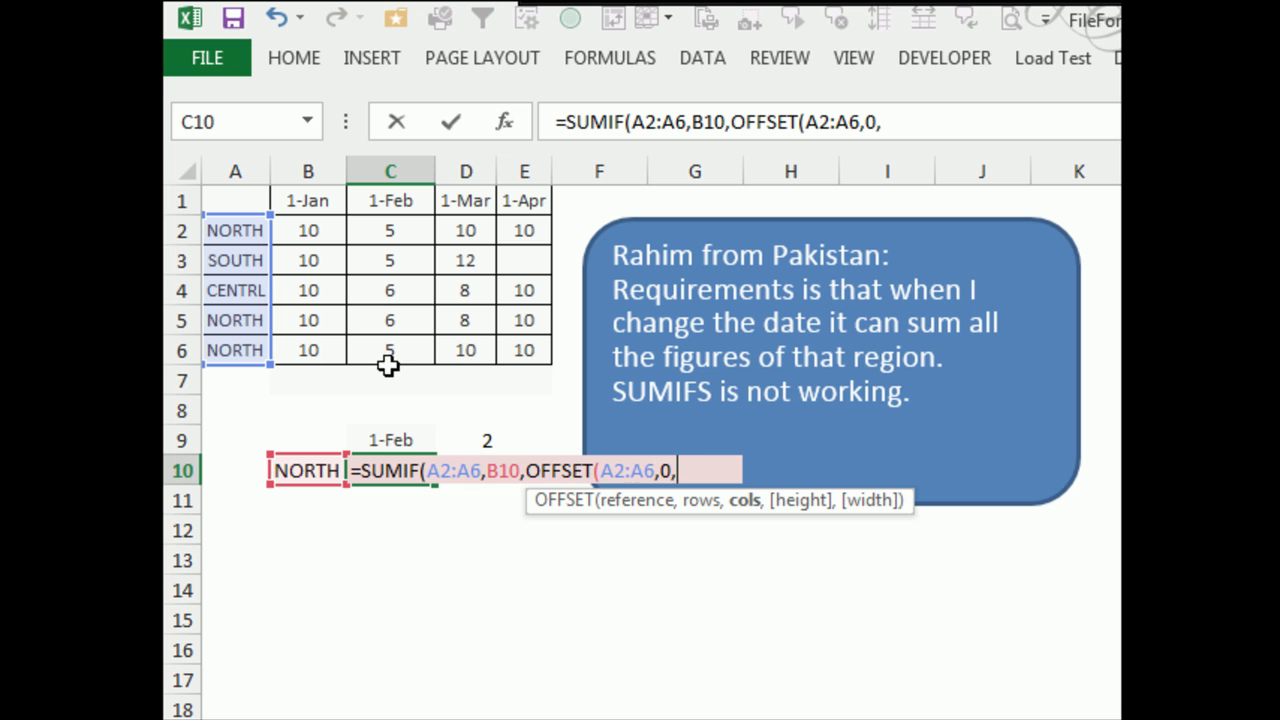
{"action": "left_click", "coordinate": [485, 442]}
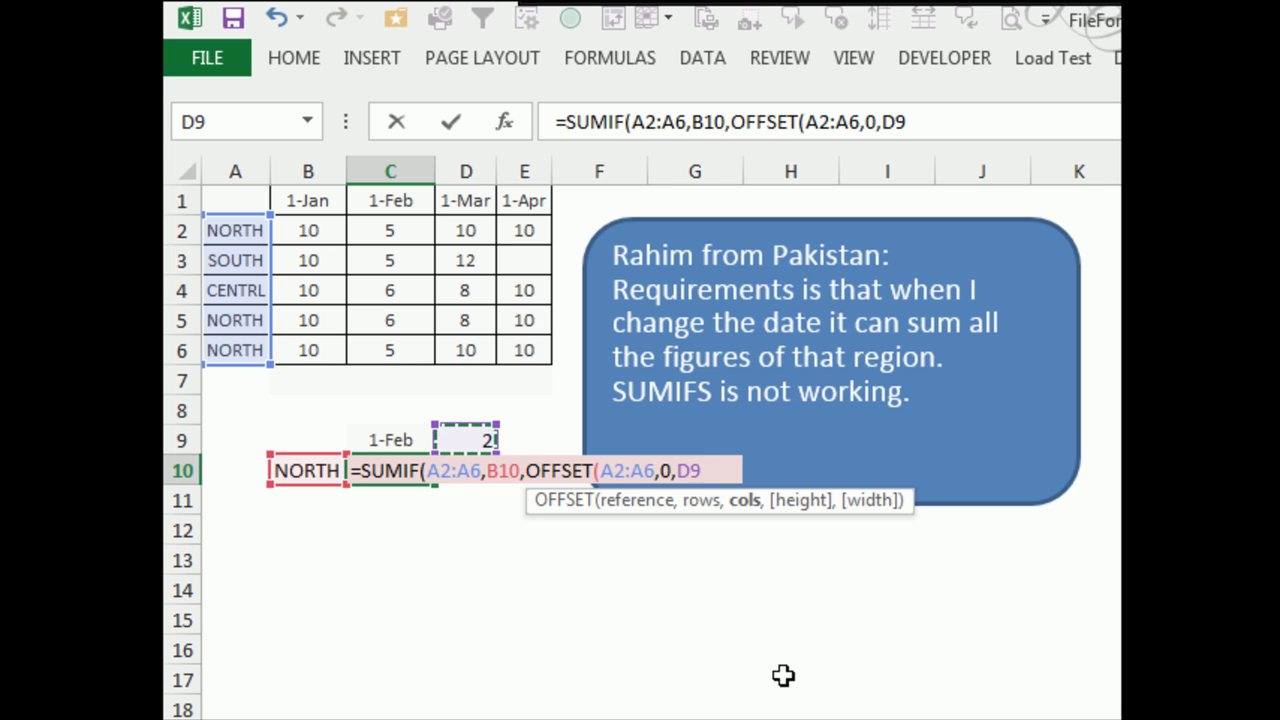
{"action": "type", "text": ")"}
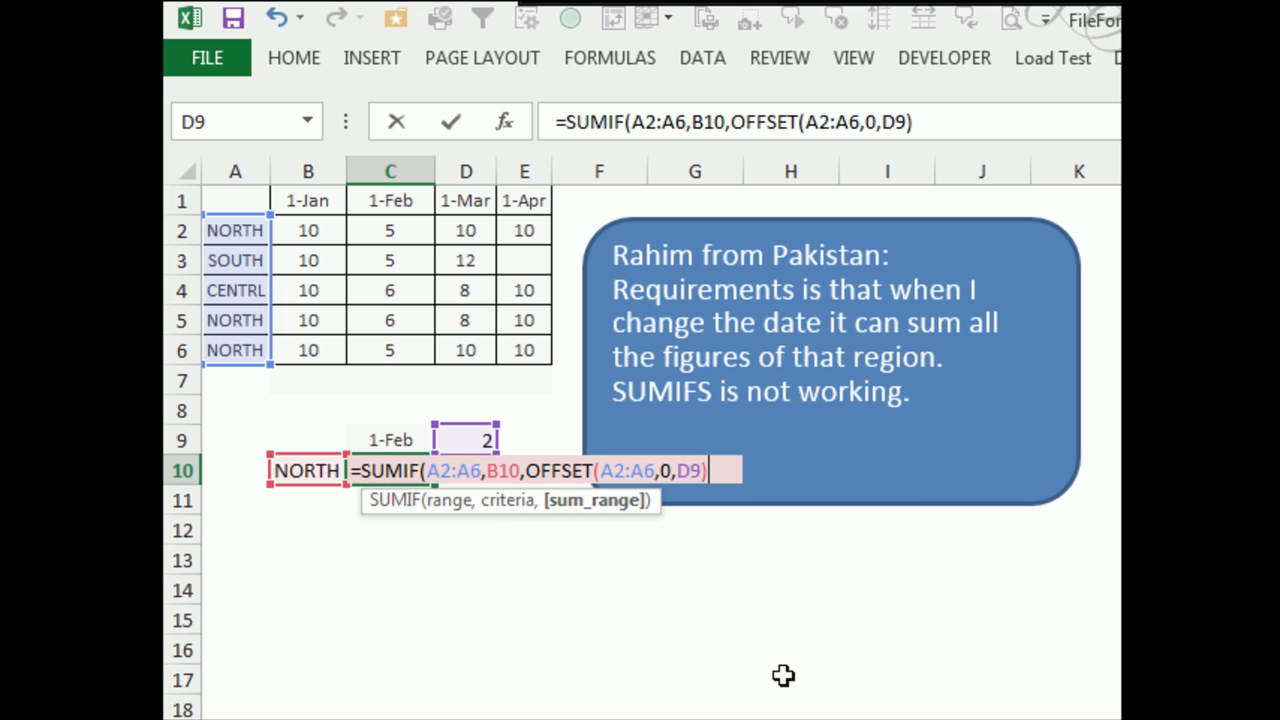
{"action": "type", "text": ")"}
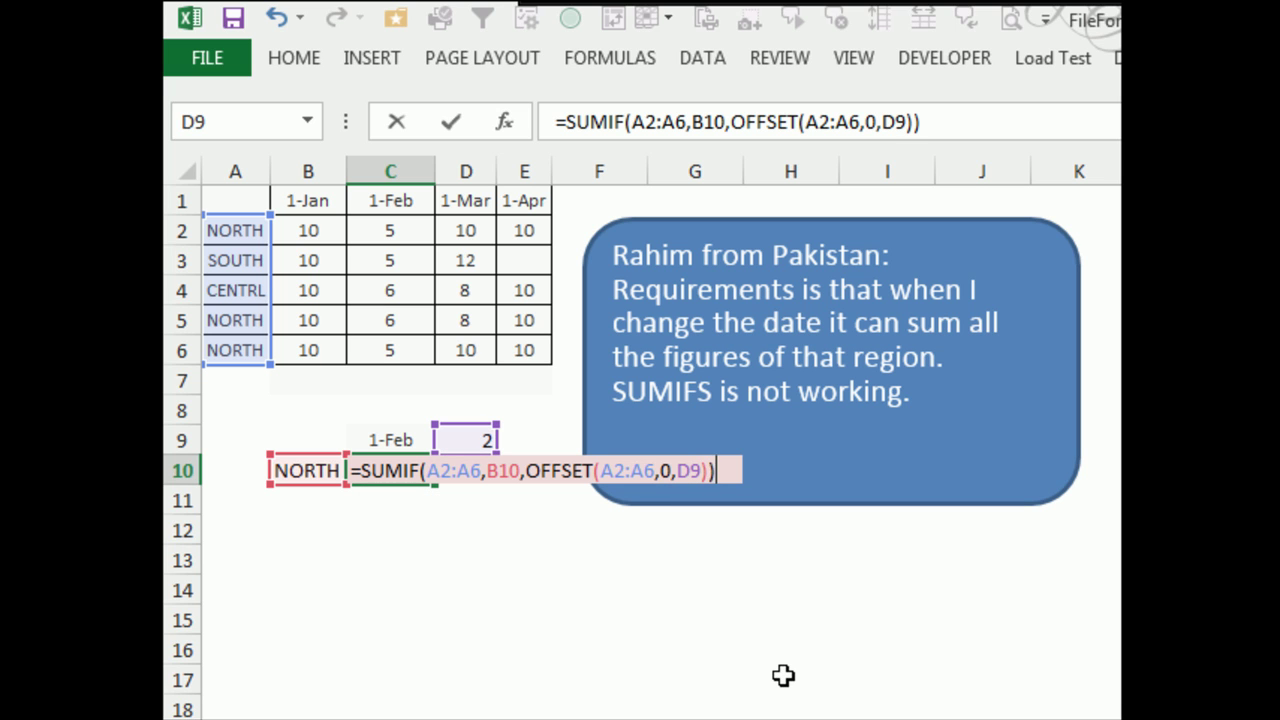
{"action": "key", "text": "ctrl+Return"}
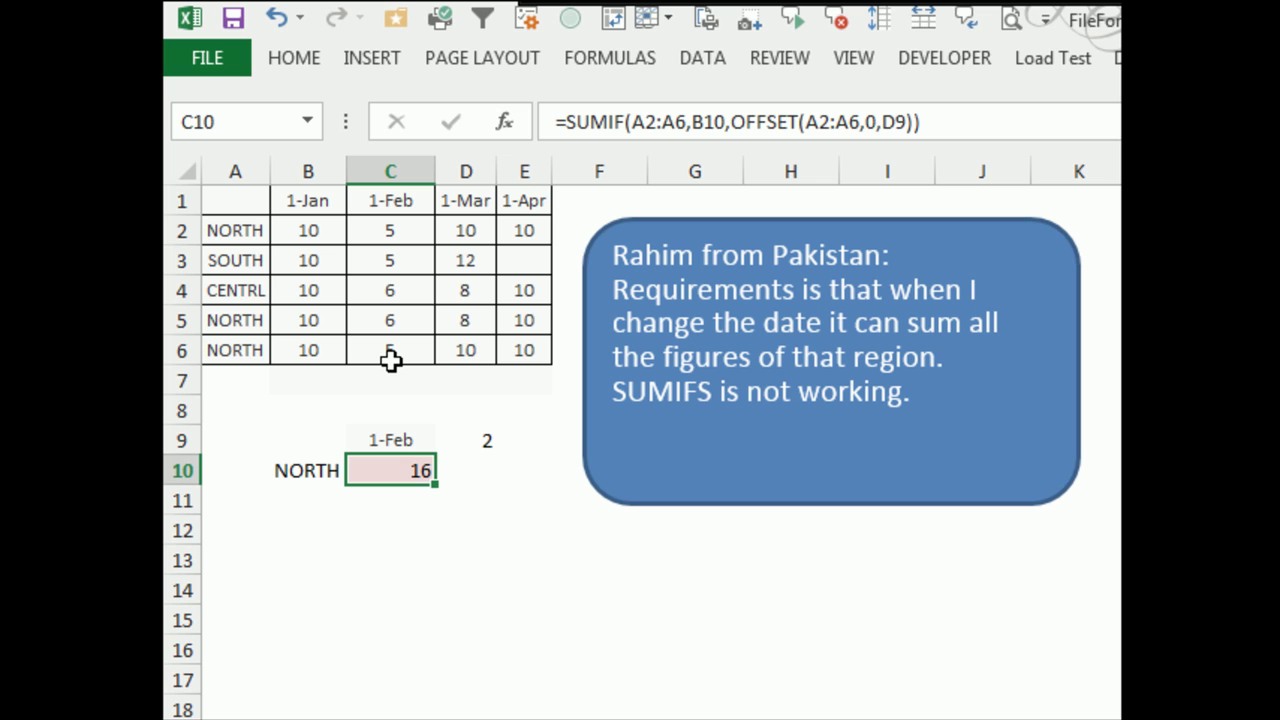
- Copy the 1-Mar date from D1 into cell C9 to test the formula
{"action": "left_click", "coordinate": [462, 202]}
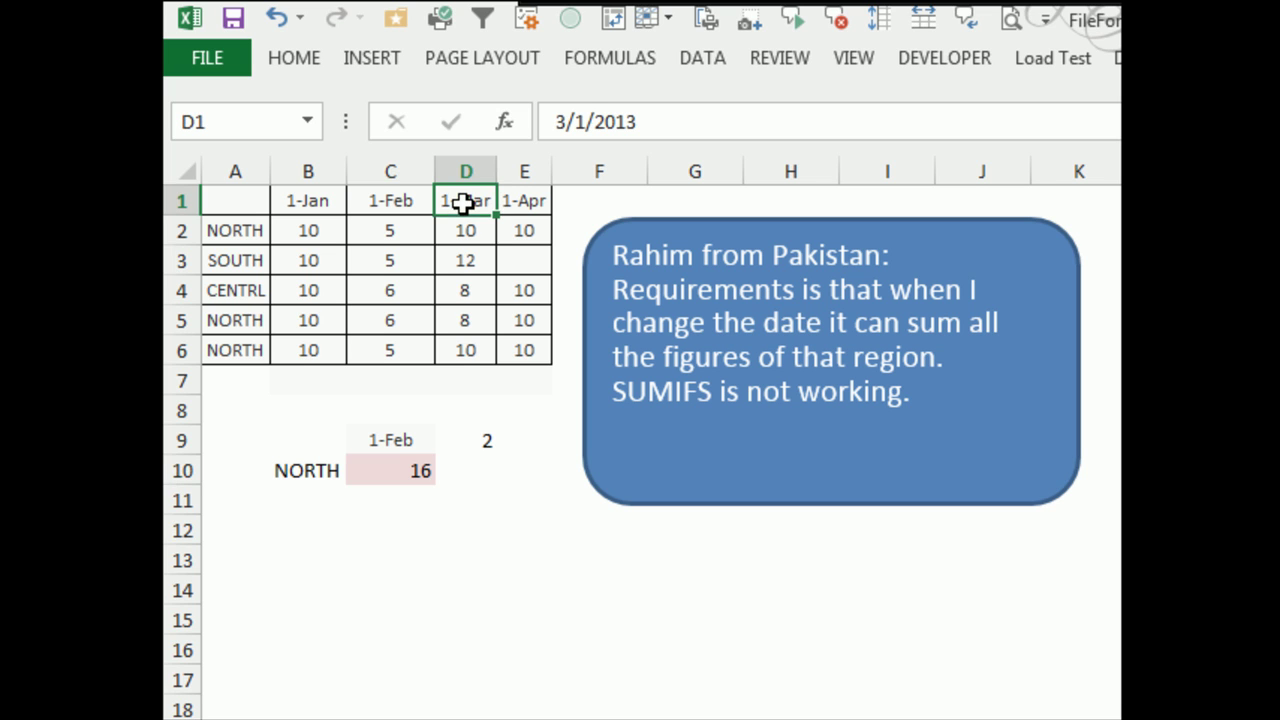
{"action": "key", "text": "ctrl+c"}
{"action": "left_click", "coordinate": [398, 440]}
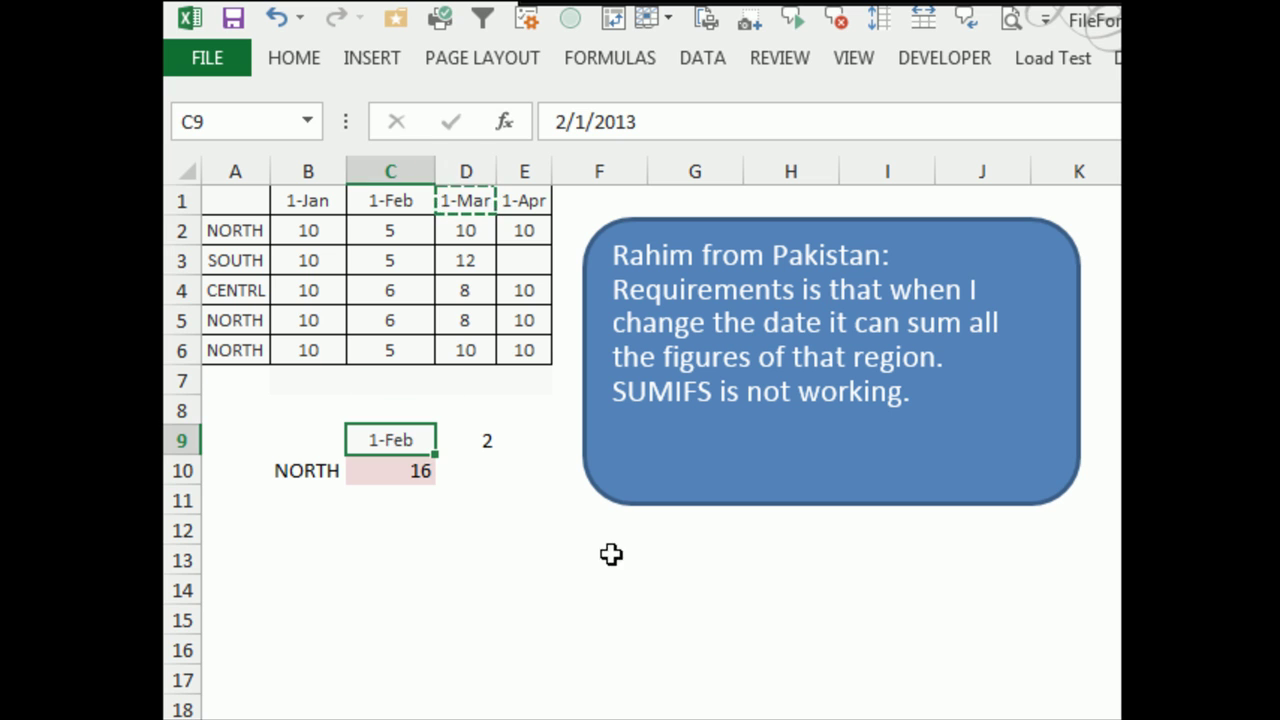
{"action": "key", "text": "ctrl+v"}
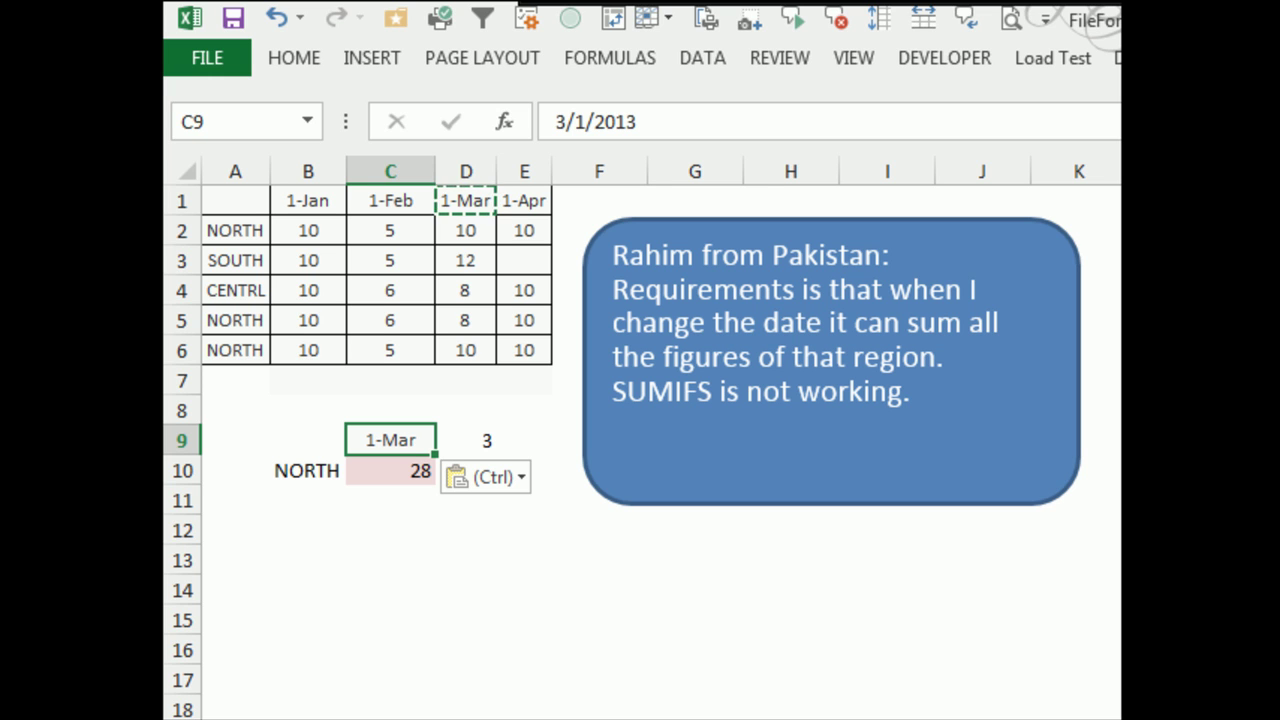
- Switch to the MrExcelExcelisfunTrick123.xls workbook window and examine the SUMIF and OFFSET arguments in cell C10
{"action": "key", "text": "alt+Tab"}
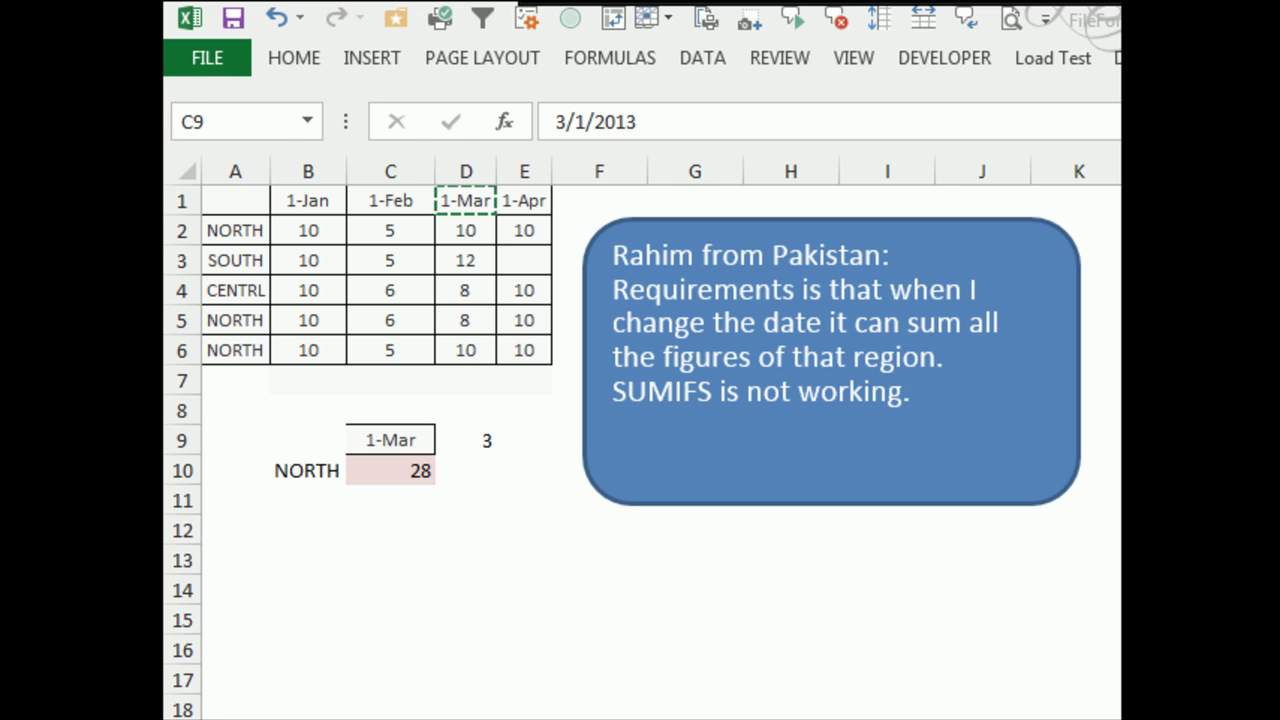
{"action": "double_click", "coordinate": [596, 535]}
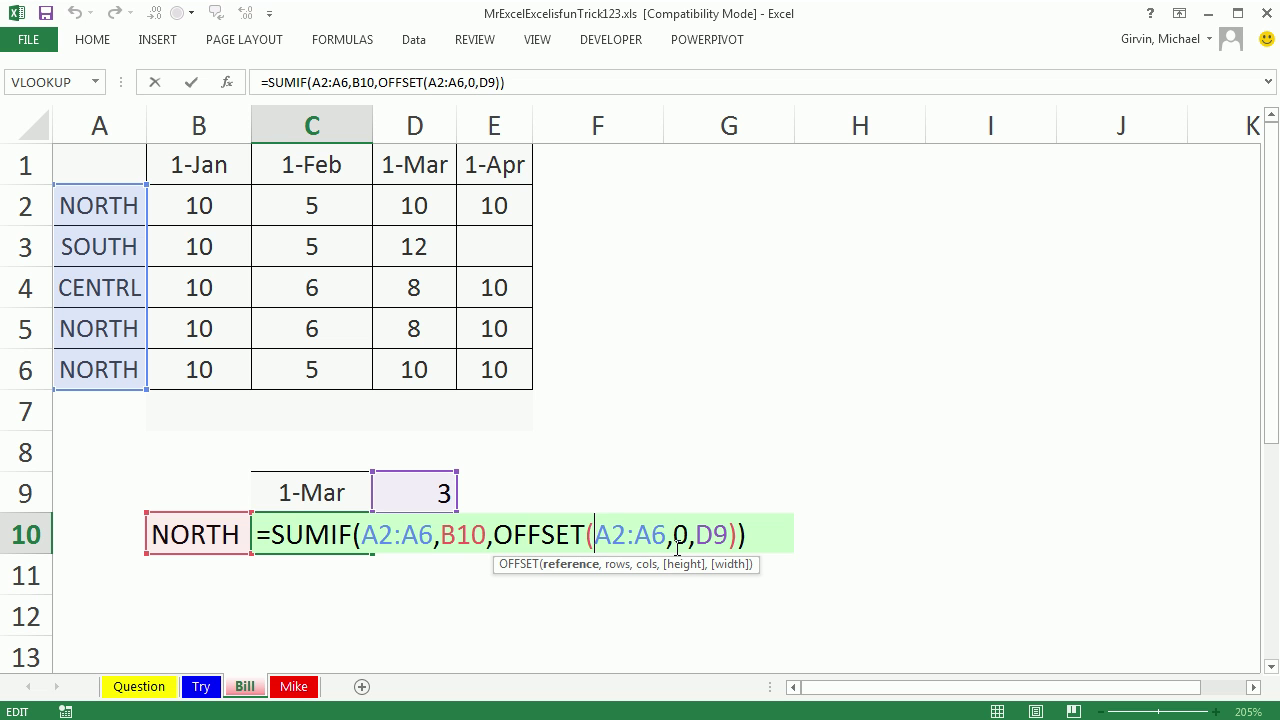
{"action": "key", "text": "ctrl+Return"}
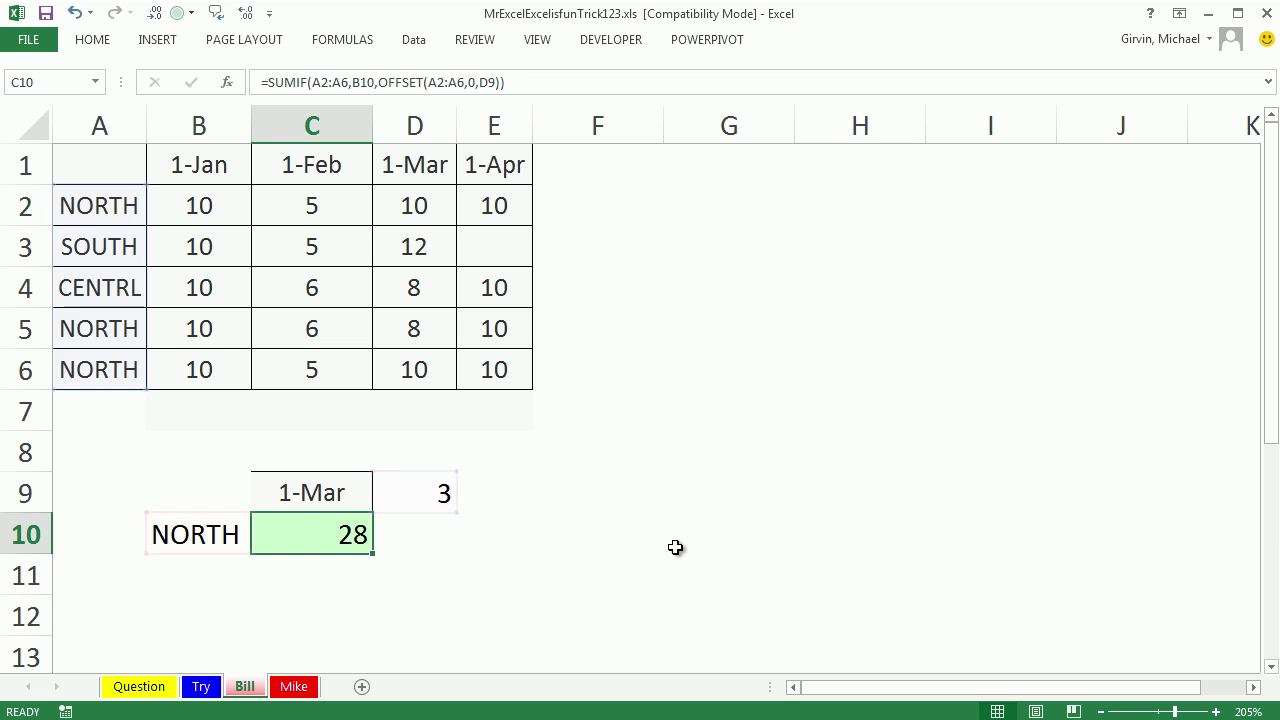
- On the last worksheet, start an INDEX formula in cell C10 with array B2:E6 and an empty row number
{"action": "left_click", "coordinate": [289, 687]}
{"action": "left_click_drag", "start_coordinate": [188, 206], "coordinate": [515, 371]}
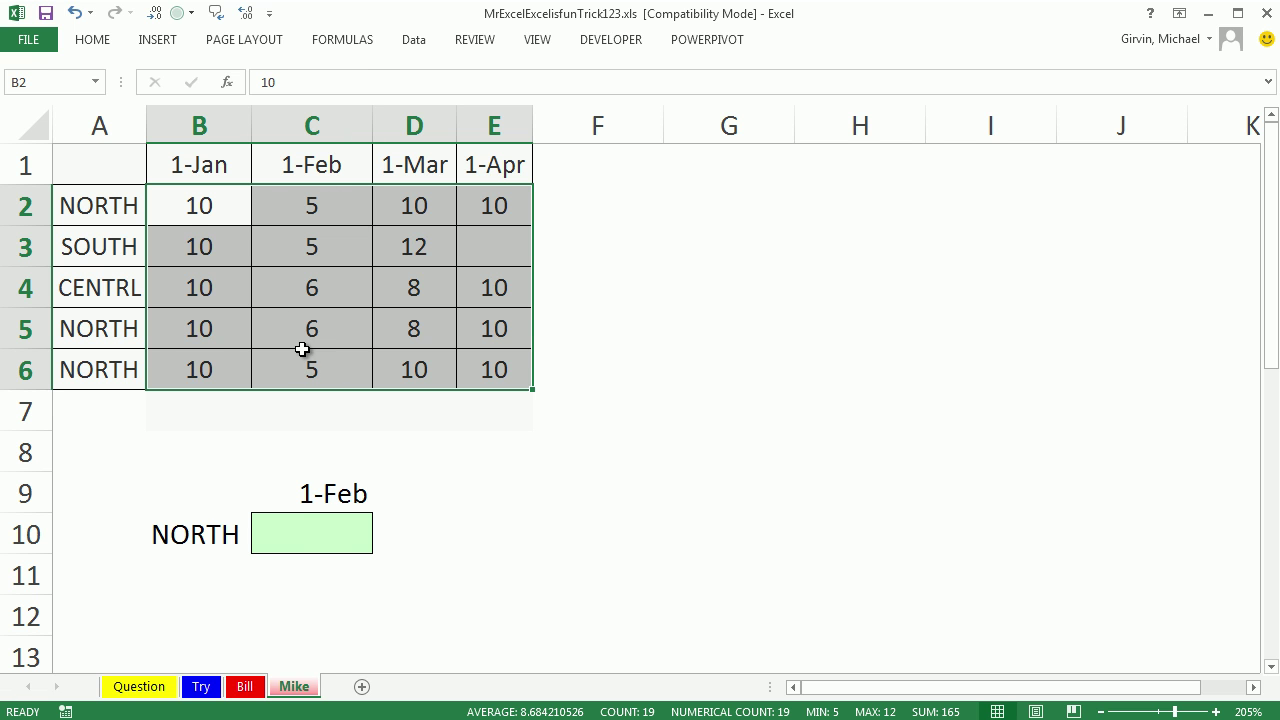
{"action": "left_click", "coordinate": [303, 543]}
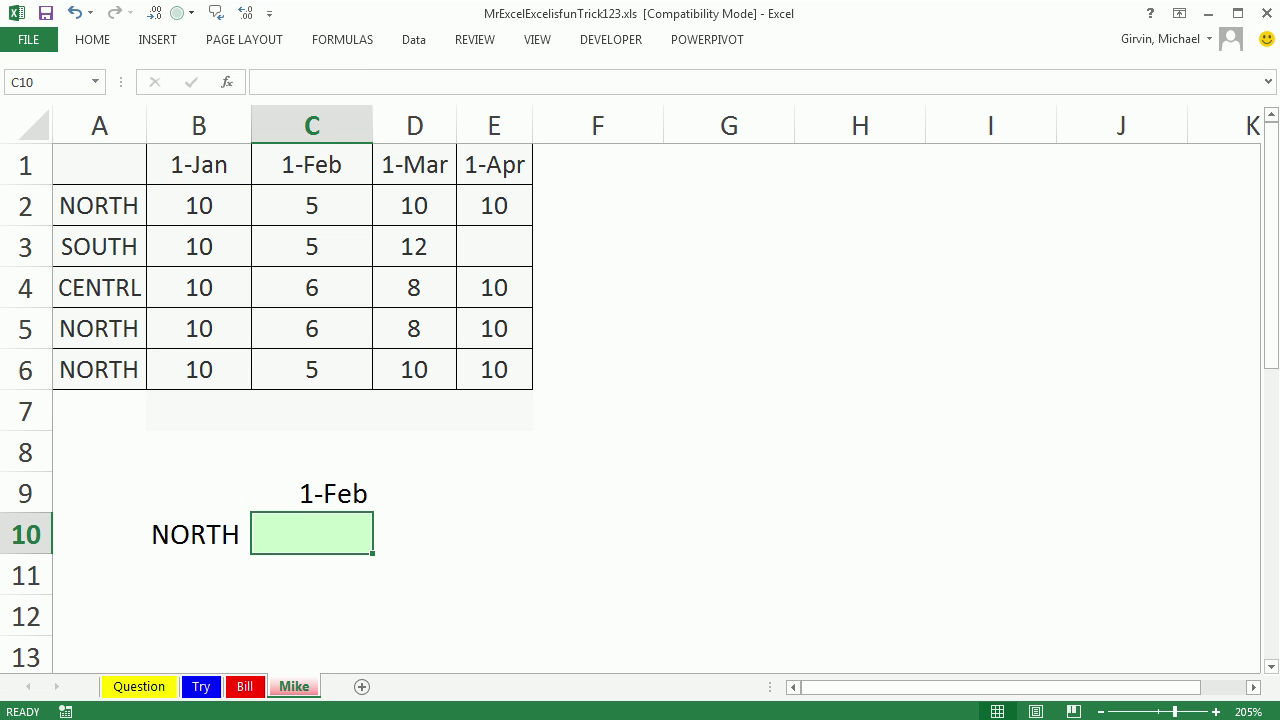
{"action": "type", "text": "=in"}
{"action": "key", "text": "Tab"}
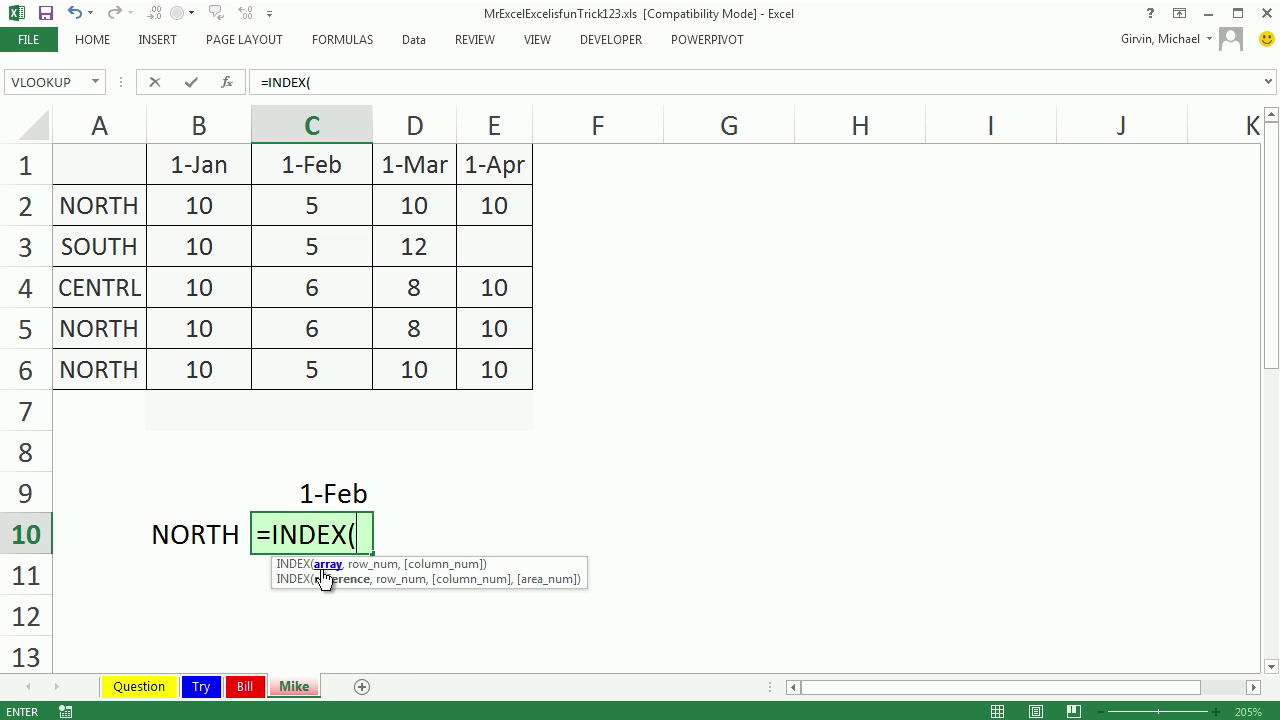
{"action": "left_click_drag", "start_coordinate": [199, 205], "coordinate": [500, 375]}
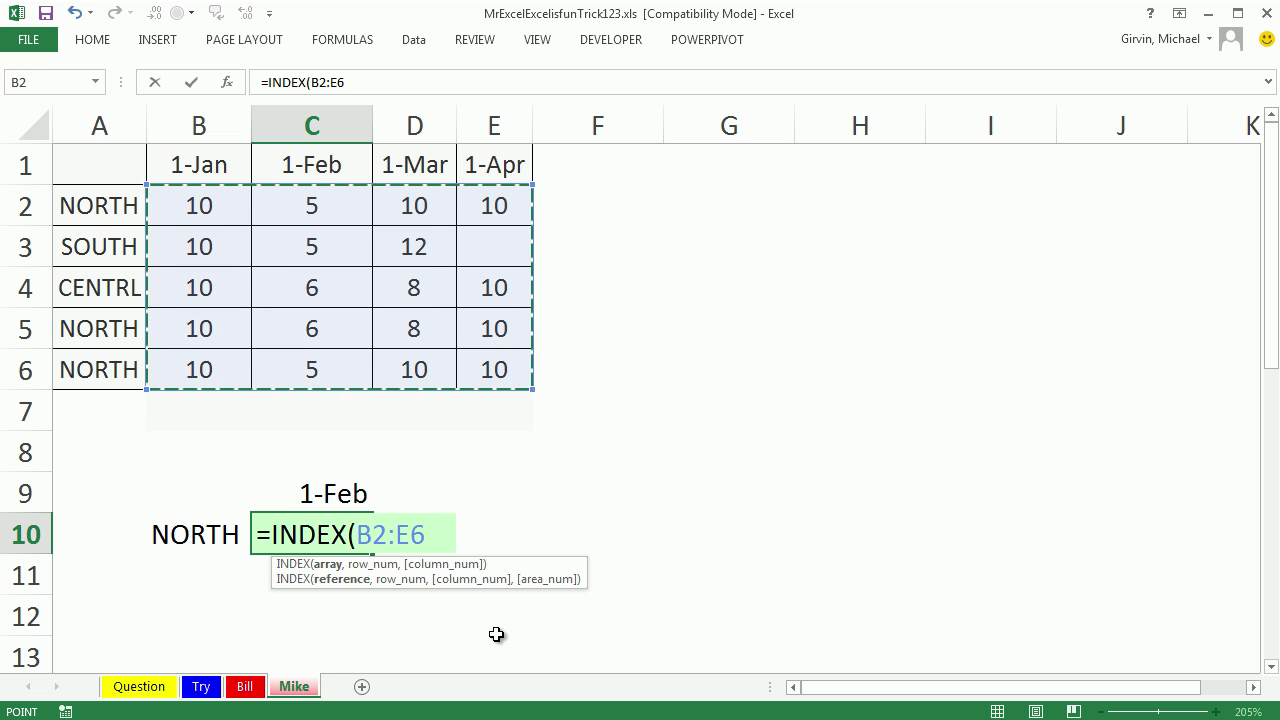
{"action": "type", "text": ","}
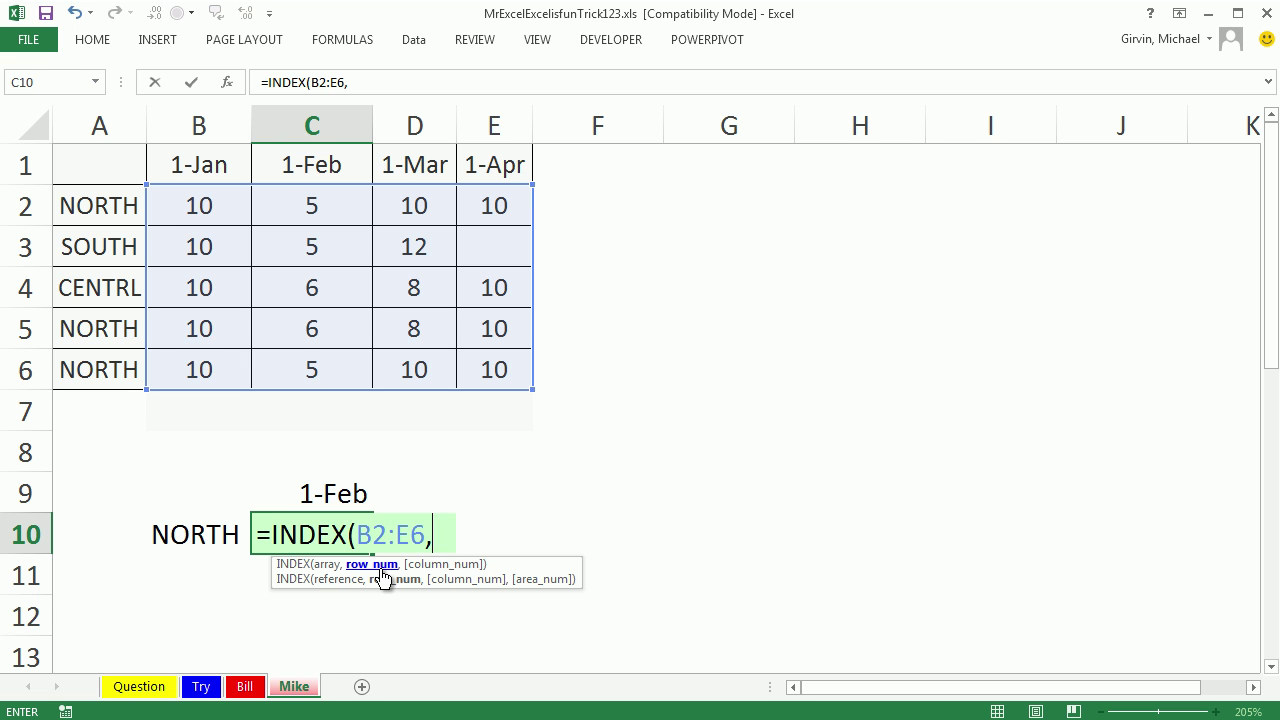
{"action": "type", "text": "0"}
{"action": "key", "text": "BackSpace"}
{"action": "type", "text": ","}
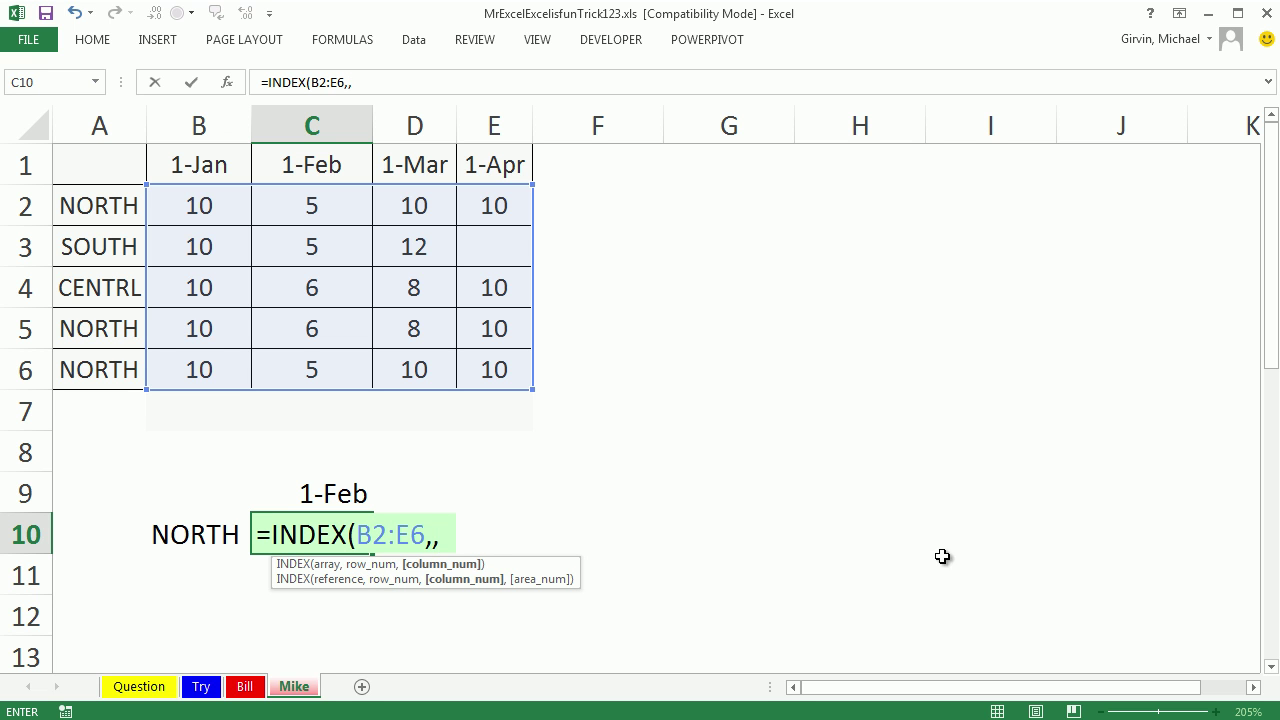
- Complete the INDEX formula in C10 with MATCH(C9,B1:E1) as the column number
{"action": "type", "text": "mat"}
{"action": "key", "text": "Tab"}
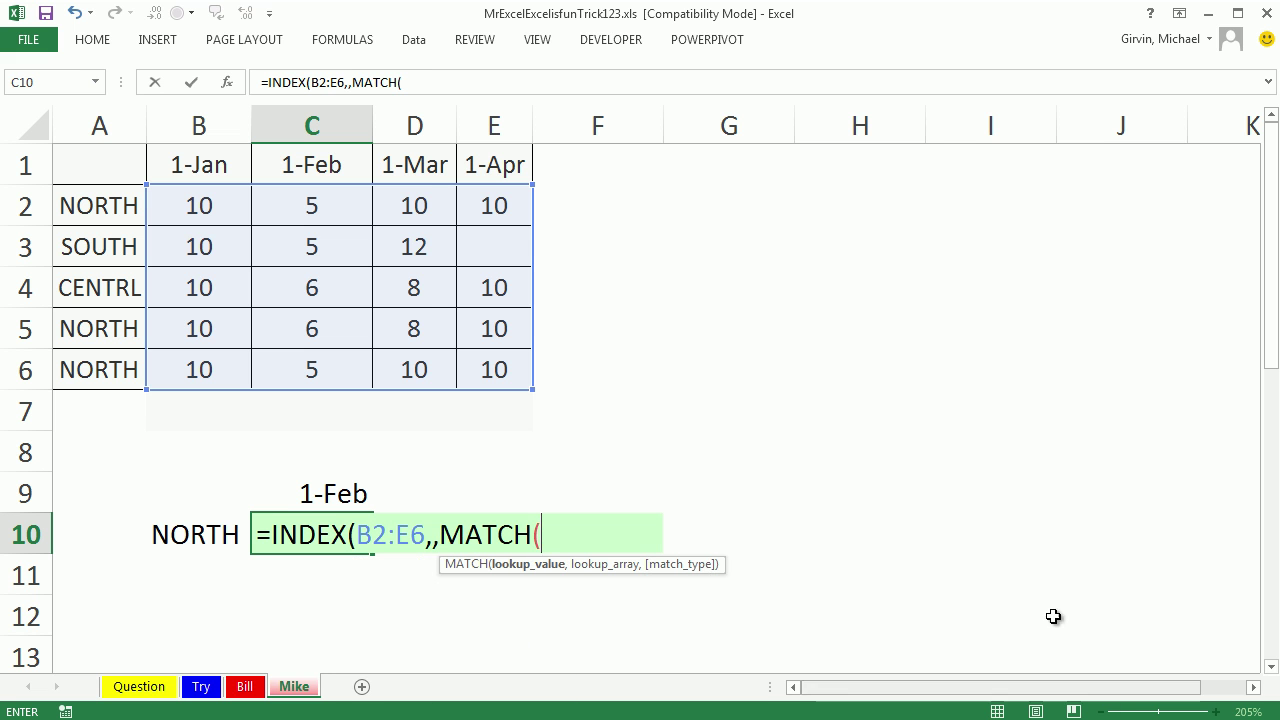
{"action": "left_click", "coordinate": [327, 497]}
{"action": "type", "text": ","}
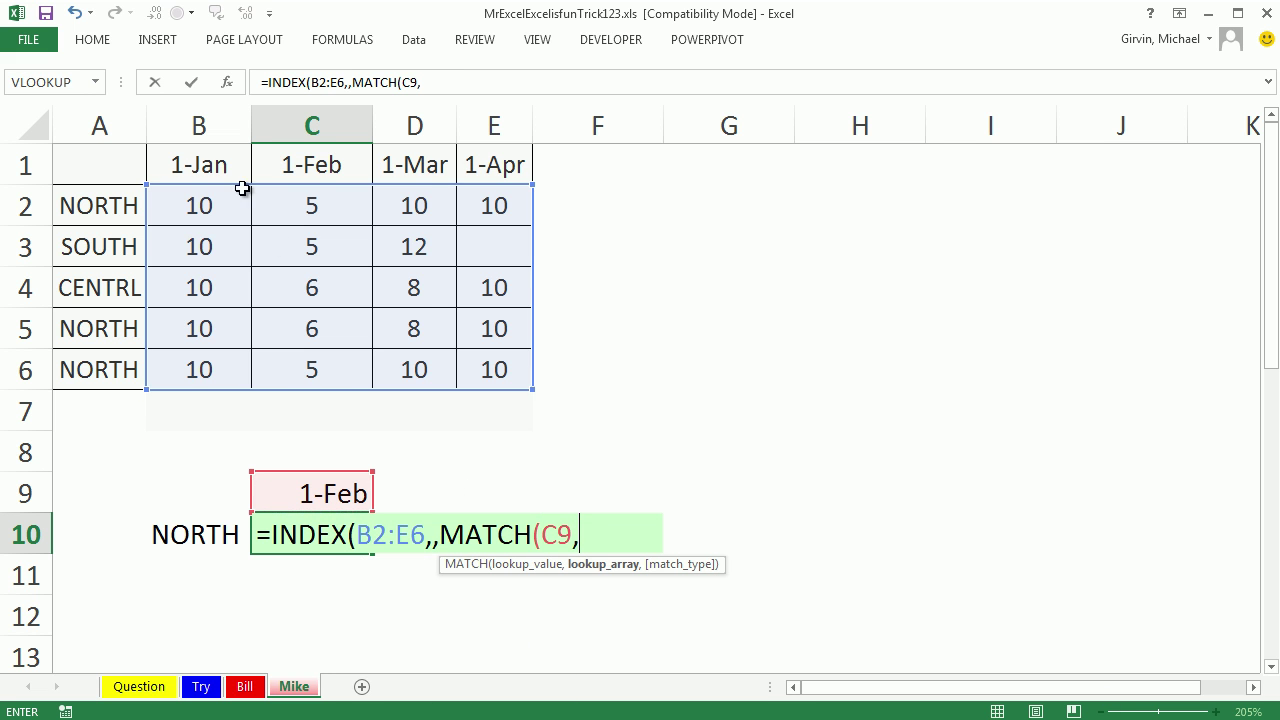
{"action": "left_click_drag", "start_coordinate": [163, 155], "coordinate": [491, 171]}
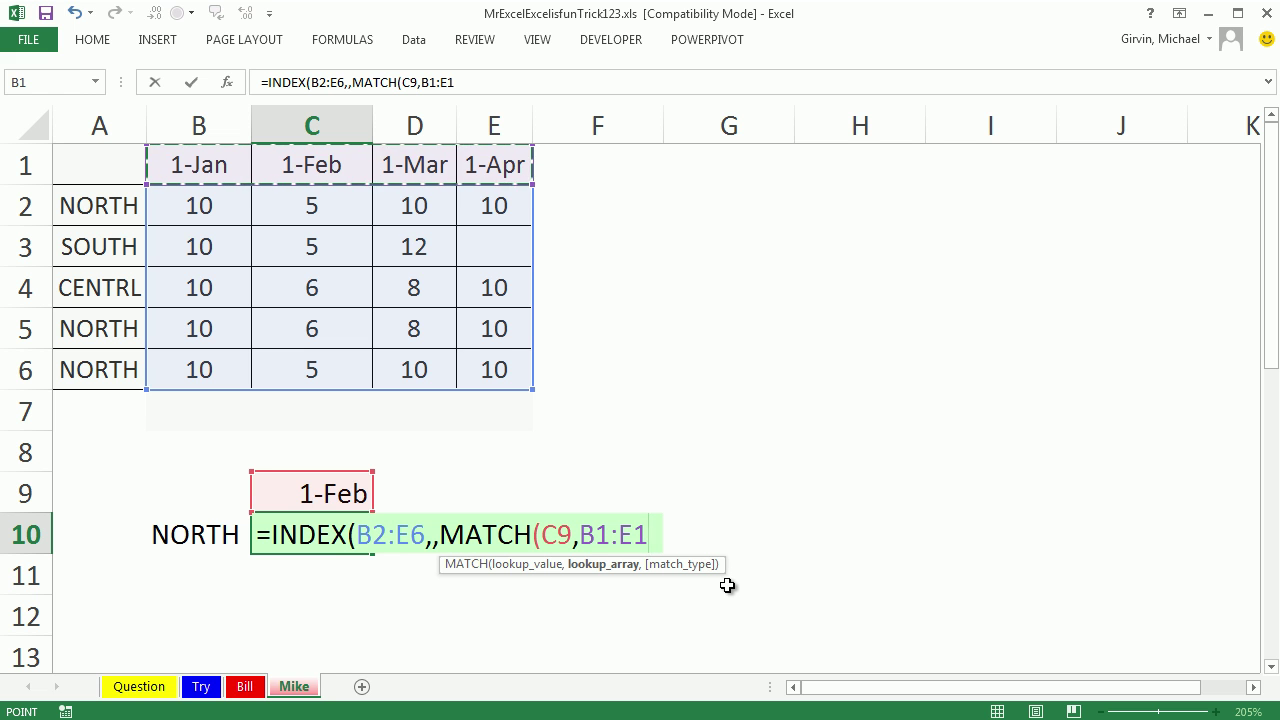
{"action": "type", "text": ")"}
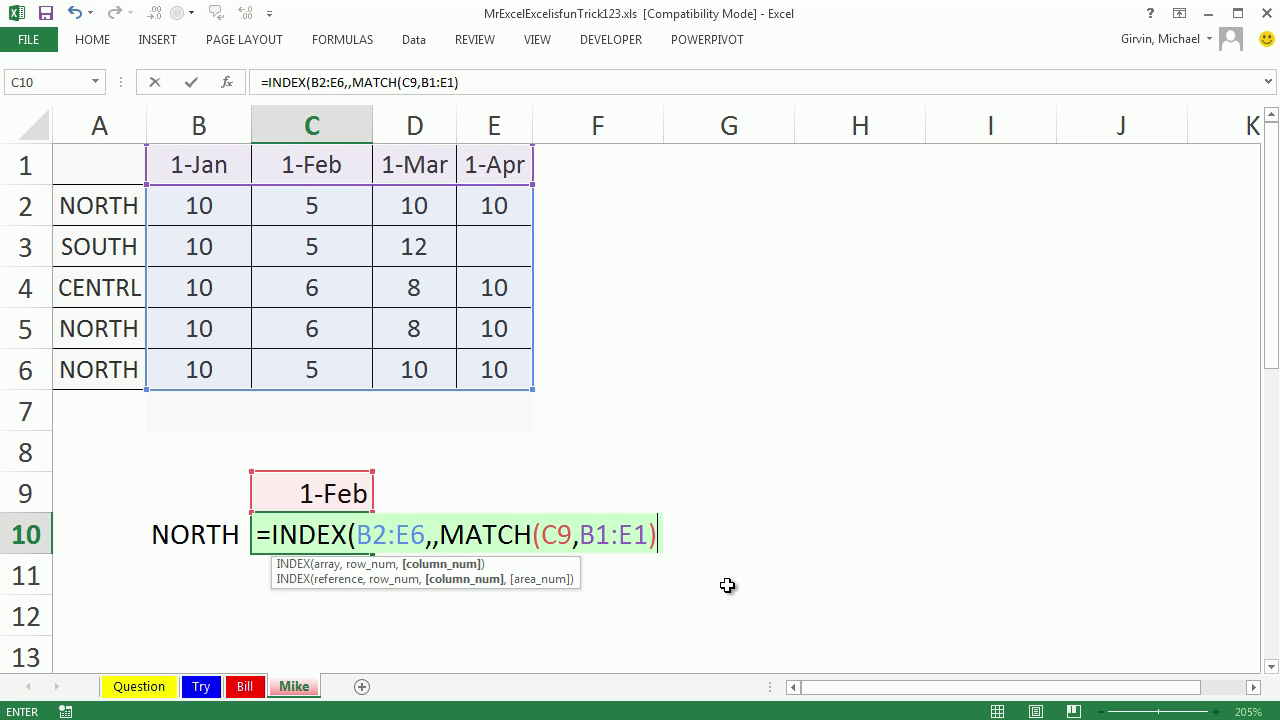
{"action": "type", "text": ")"}
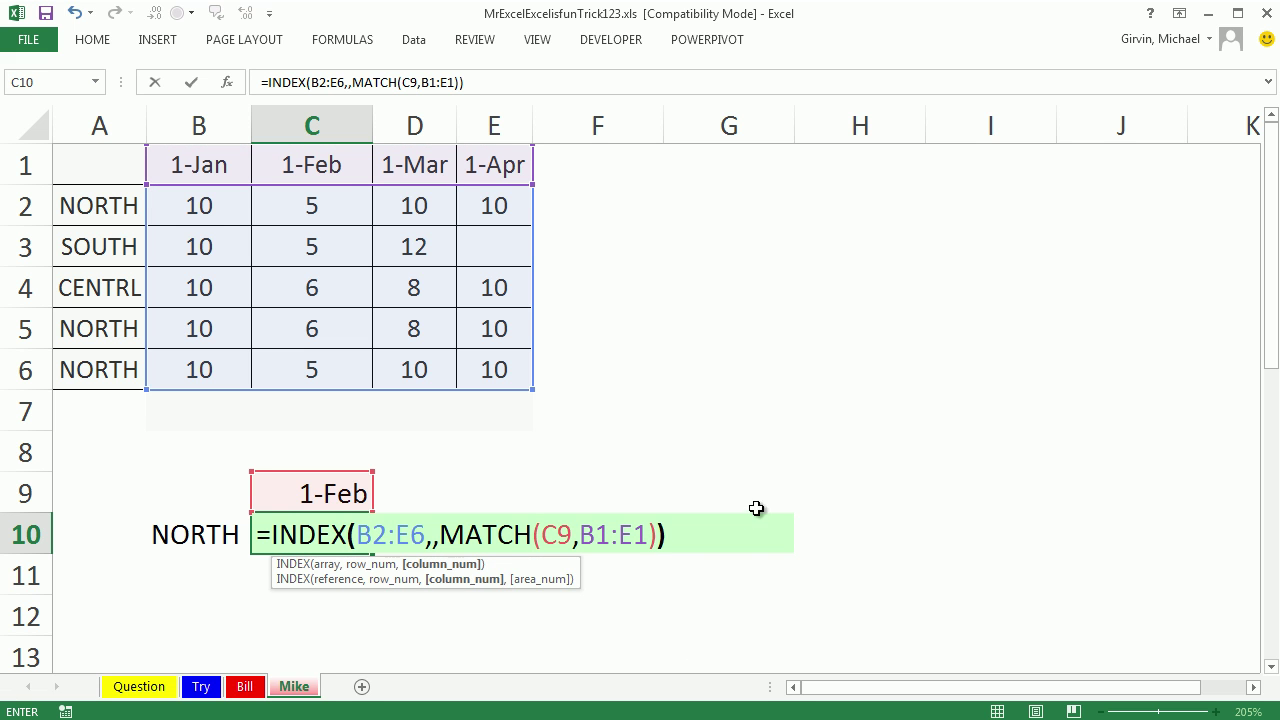
- Evaluate the whole INDEX formula in C10 in place to inspect the array, and restore the formula
{"action": "left_click_drag", "start_coordinate": [712, 534], "coordinate": [83, 532]}
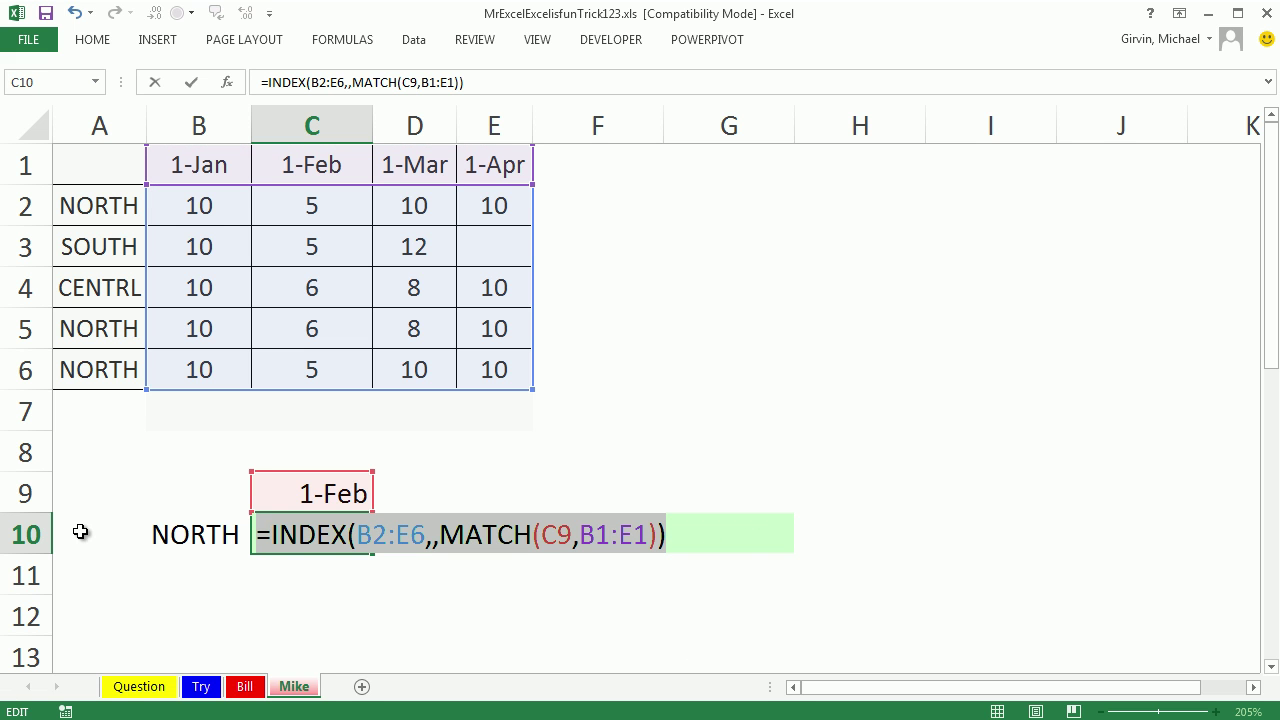
{"action": "key", "text": "F9"}
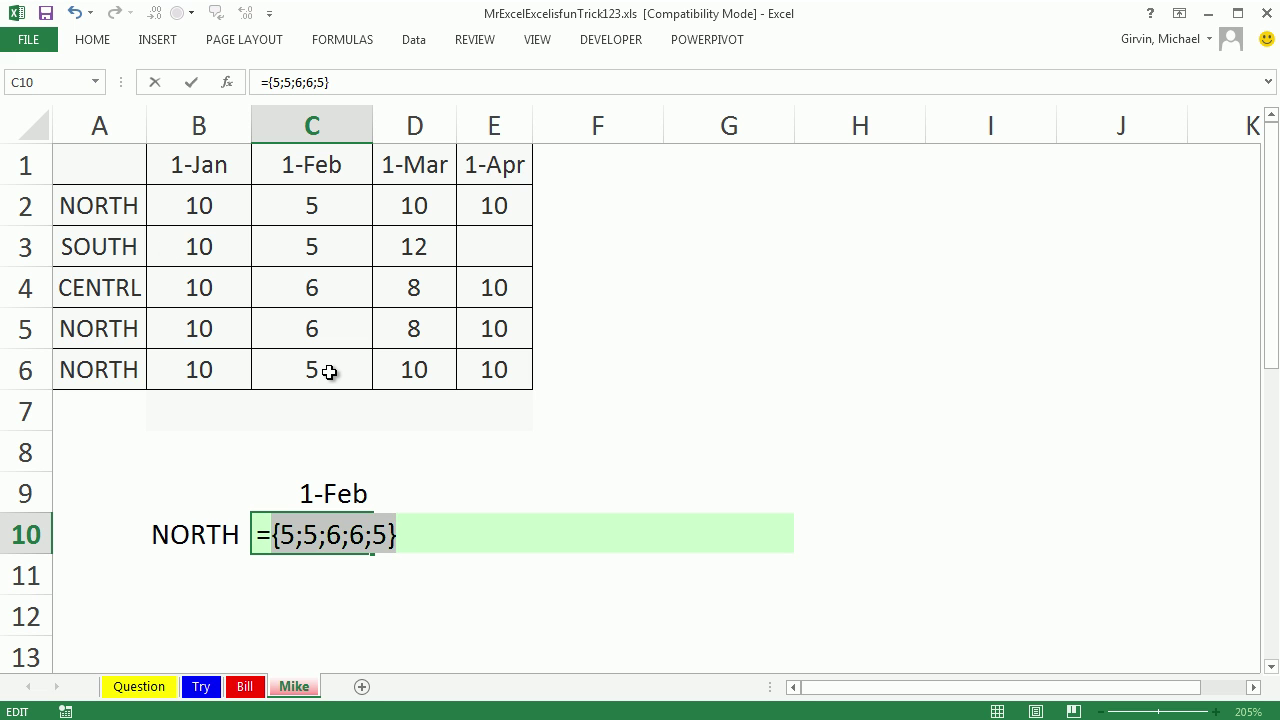
{"action": "key", "text": "ctrl+z"}
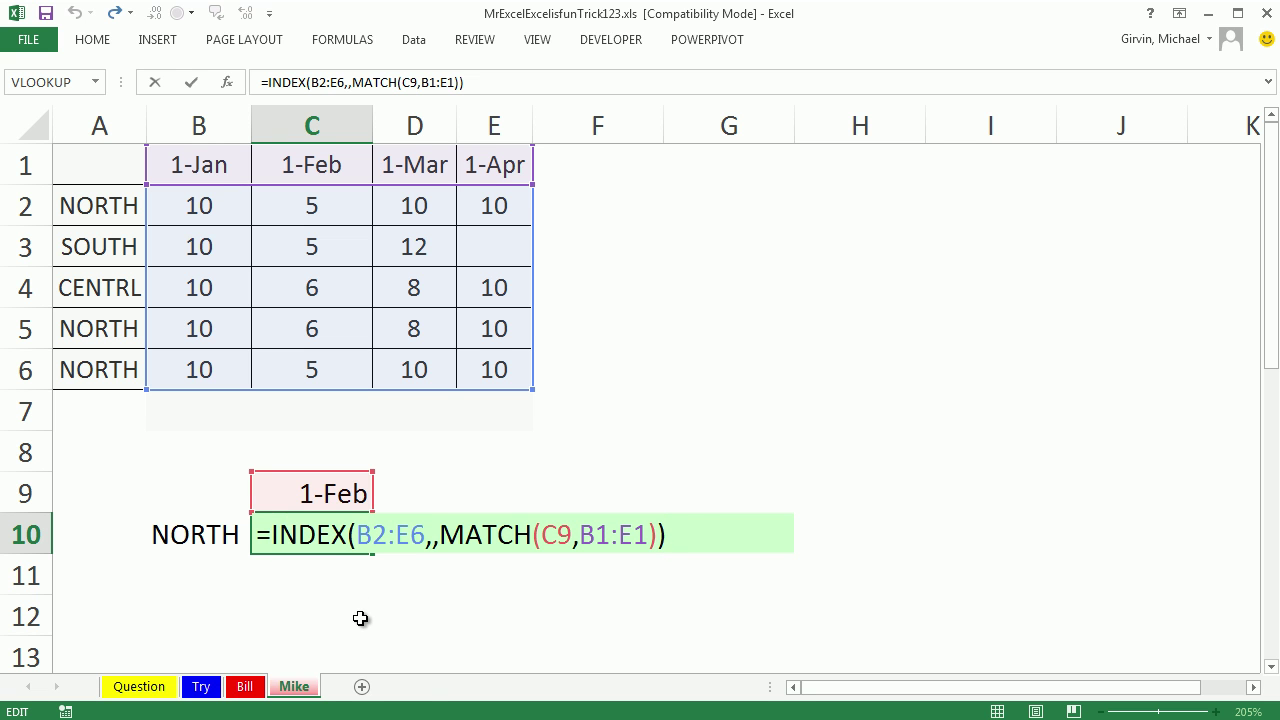
- Wrap the INDEX formula in C10 in a SUMIF with range A2:A6, criteria B10 and the INDEX as sum range
{"action": "type", "text": "sumi"}
{"action": "key", "text": "Tab"}
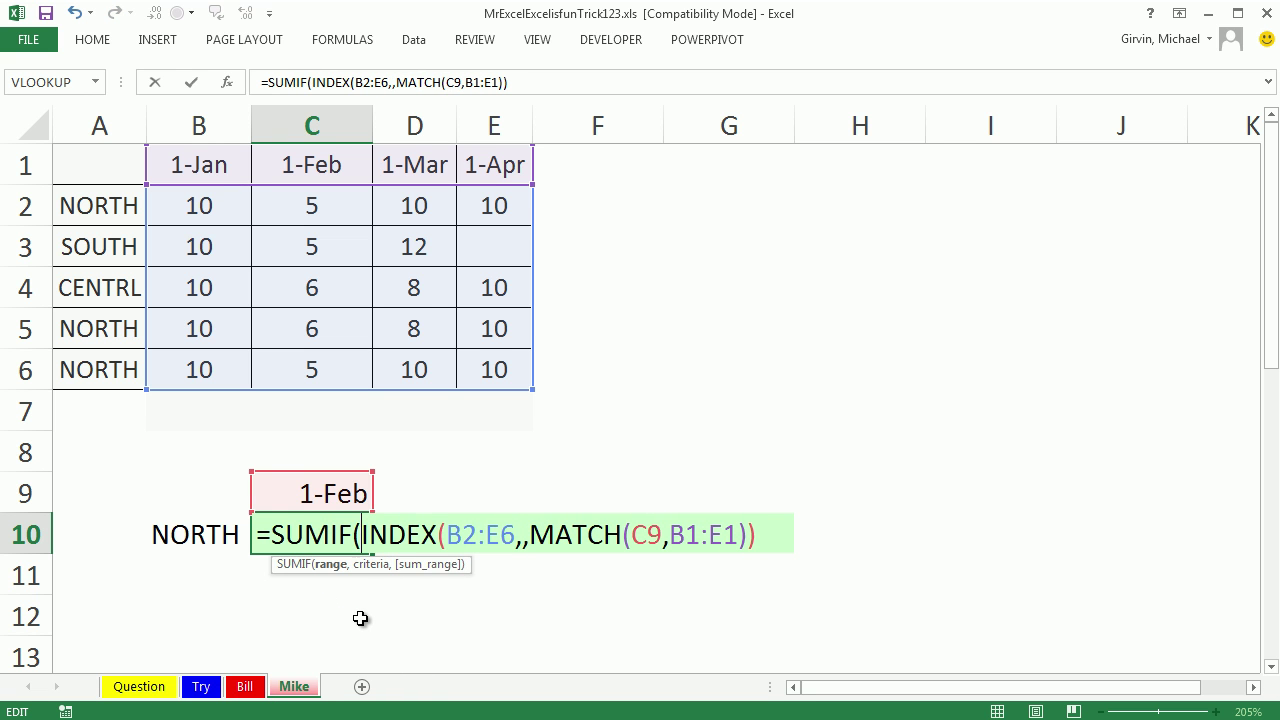
{"action": "left_click_drag", "start_coordinate": [106, 206], "coordinate": [104, 365]}
{"action": "type", "text": ","}
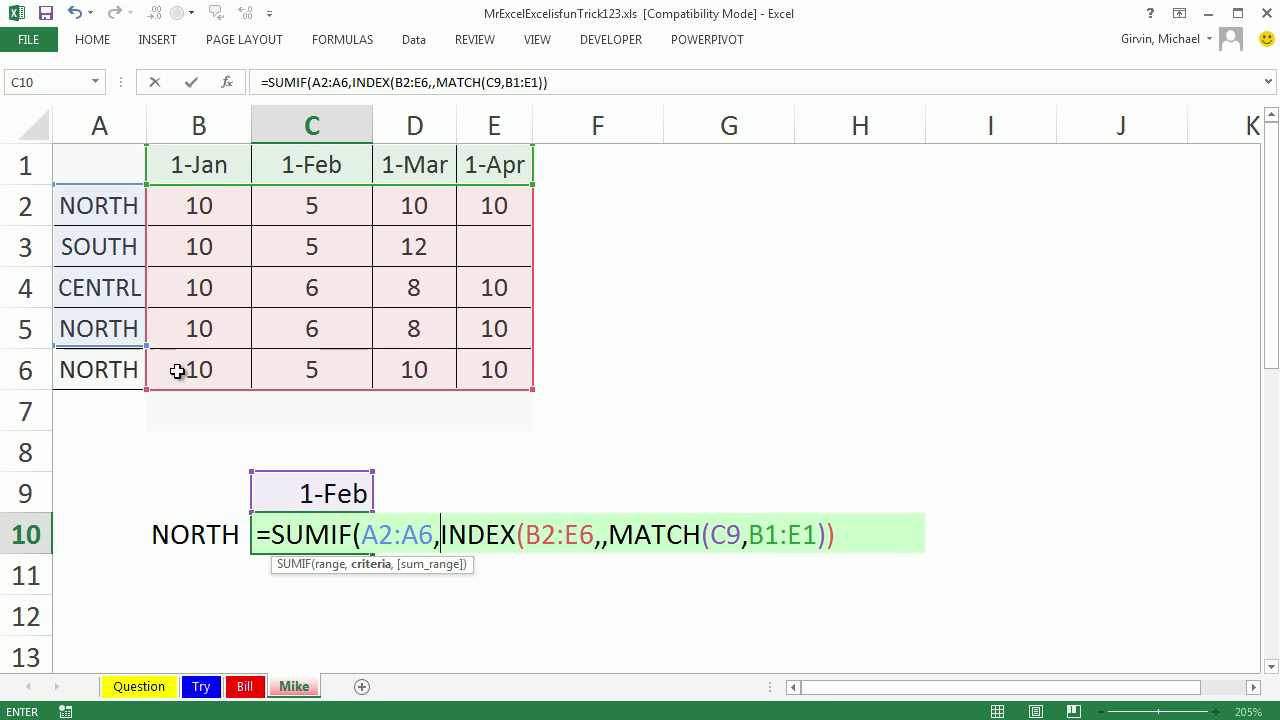
{"action": "left_click", "coordinate": [196, 534]}
{"action": "type", "text": ","}
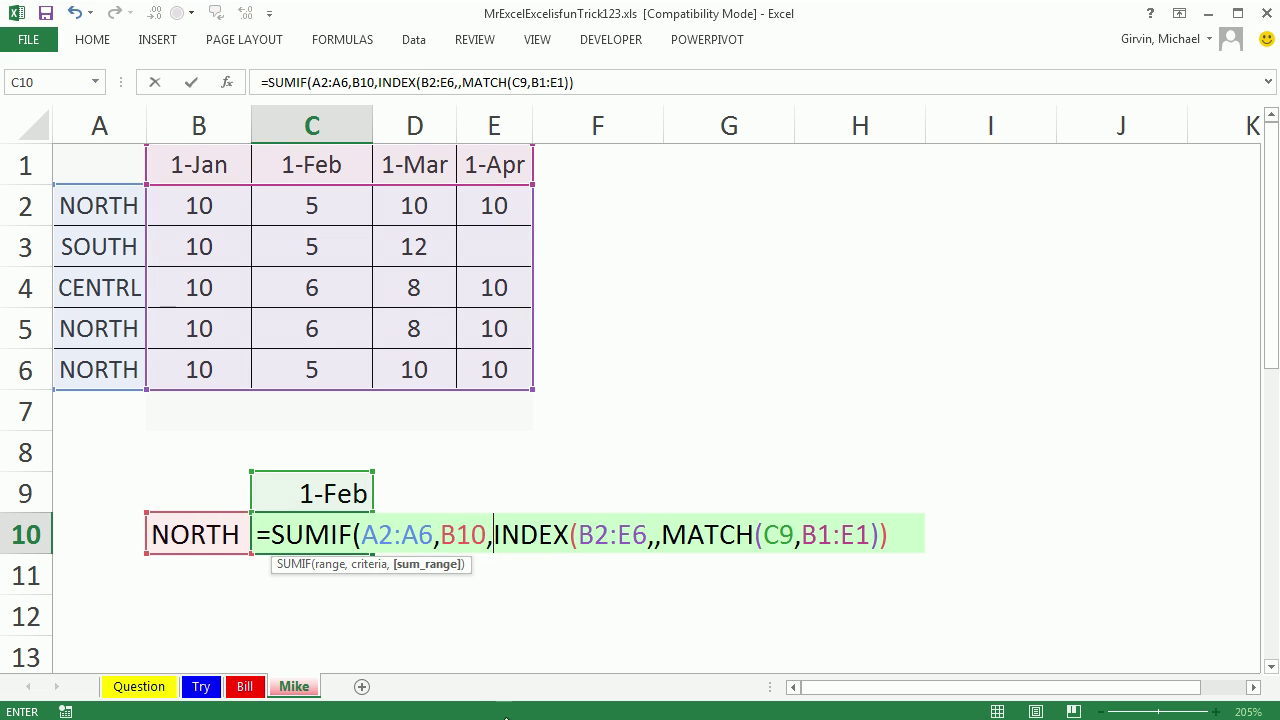
{"action": "left_click", "coordinate": [910, 530]}
{"action": "type", "text": ")"}
- Evaluate the SUMIF's sum_range argument in place, restore it and enter the formula in C10
{"action": "left_click", "coordinate": [522, 534]}
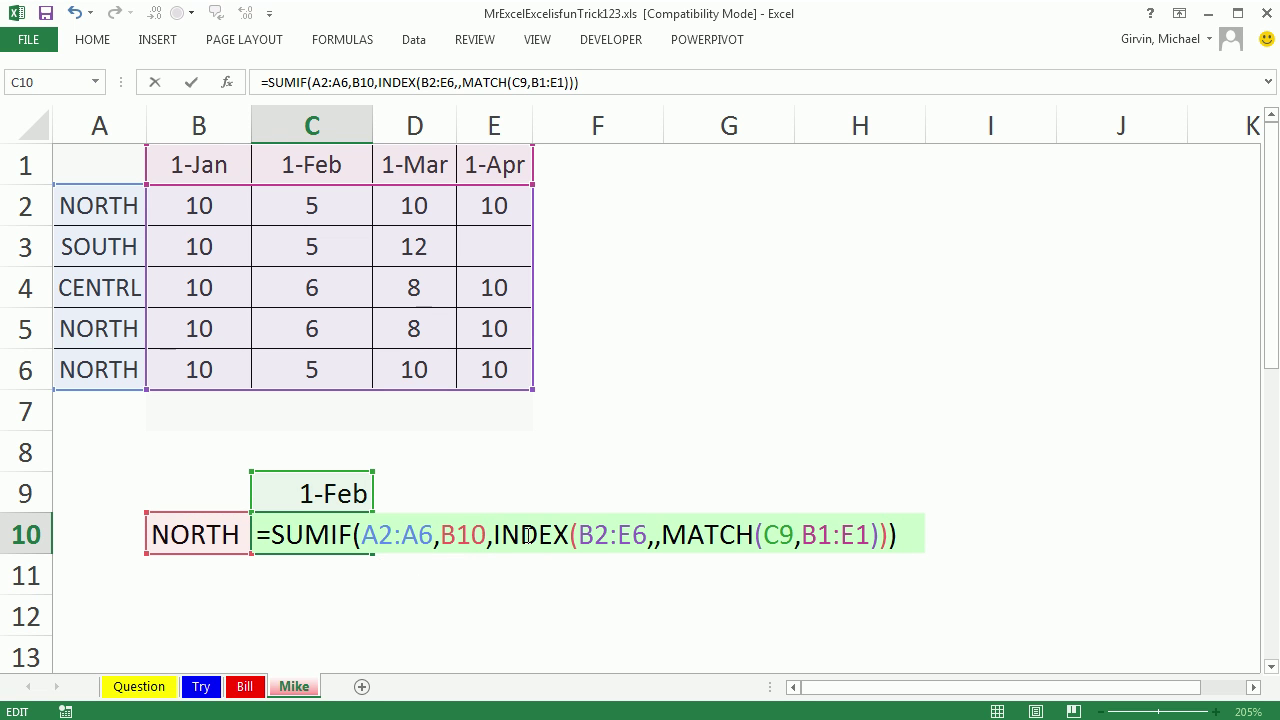
{"action": "left_click", "coordinate": [435, 566]}
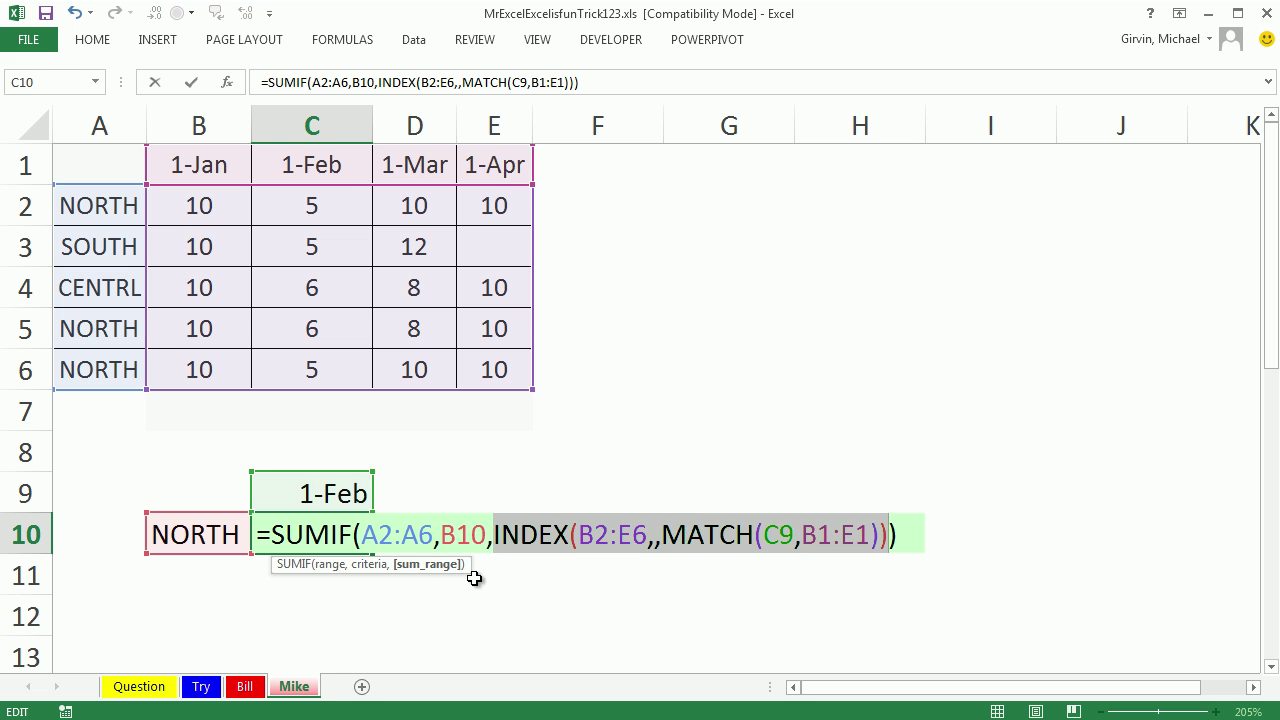
{"action": "key", "text": "F9"}
{"action": "key", "text": "ctrl+z"}
{"action": "key", "text": "Return"}
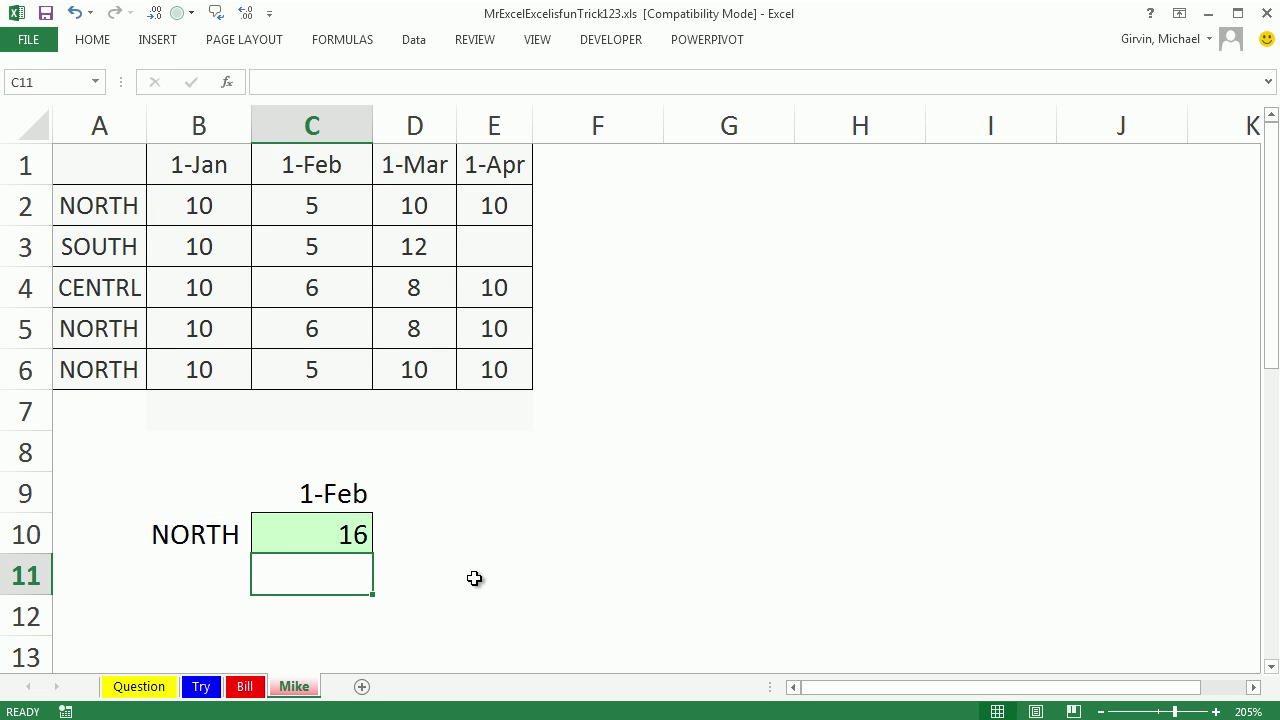
- Test the formula by choosing 1-Mar in cell C9's date list and switching back to 1-Feb
{"action": "left_click", "coordinate": [355, 497]}
{"action": "left_click", "coordinate": [381, 501]}
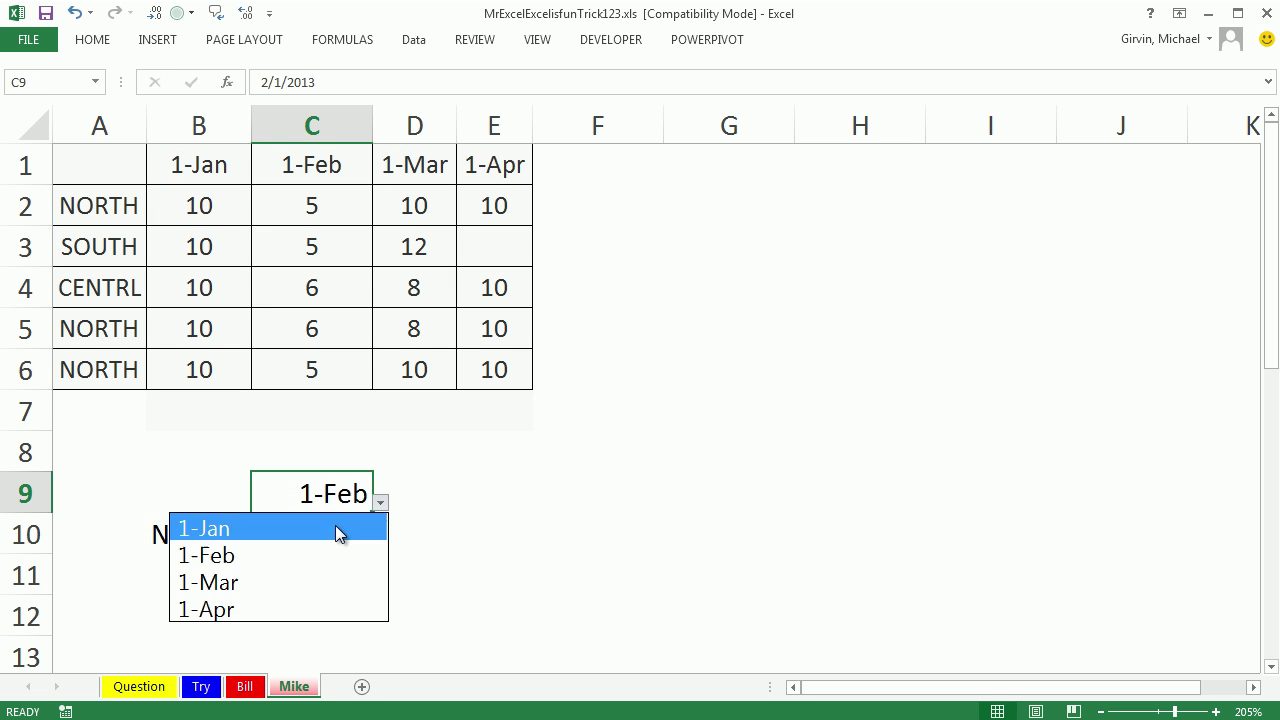
{"action": "left_click", "coordinate": [291, 580]}
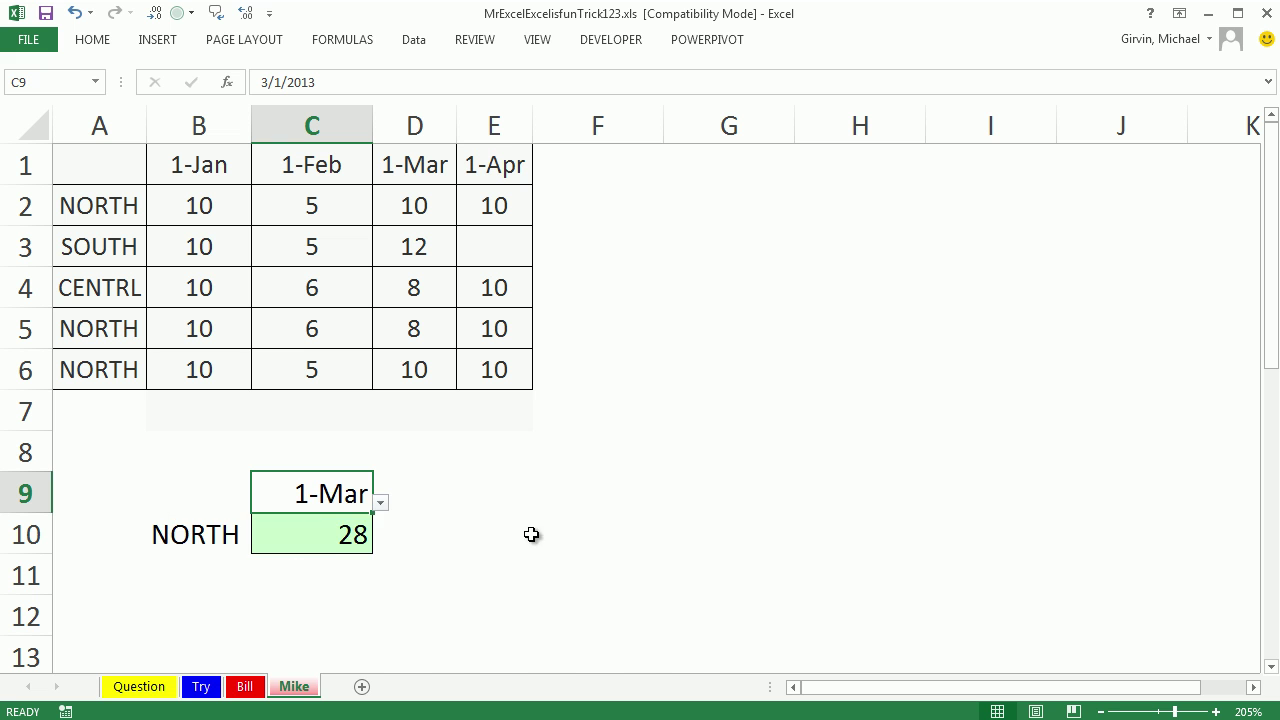
{"action": "left_click", "coordinate": [379, 505]}
{"action": "left_click", "coordinate": [250, 560]}
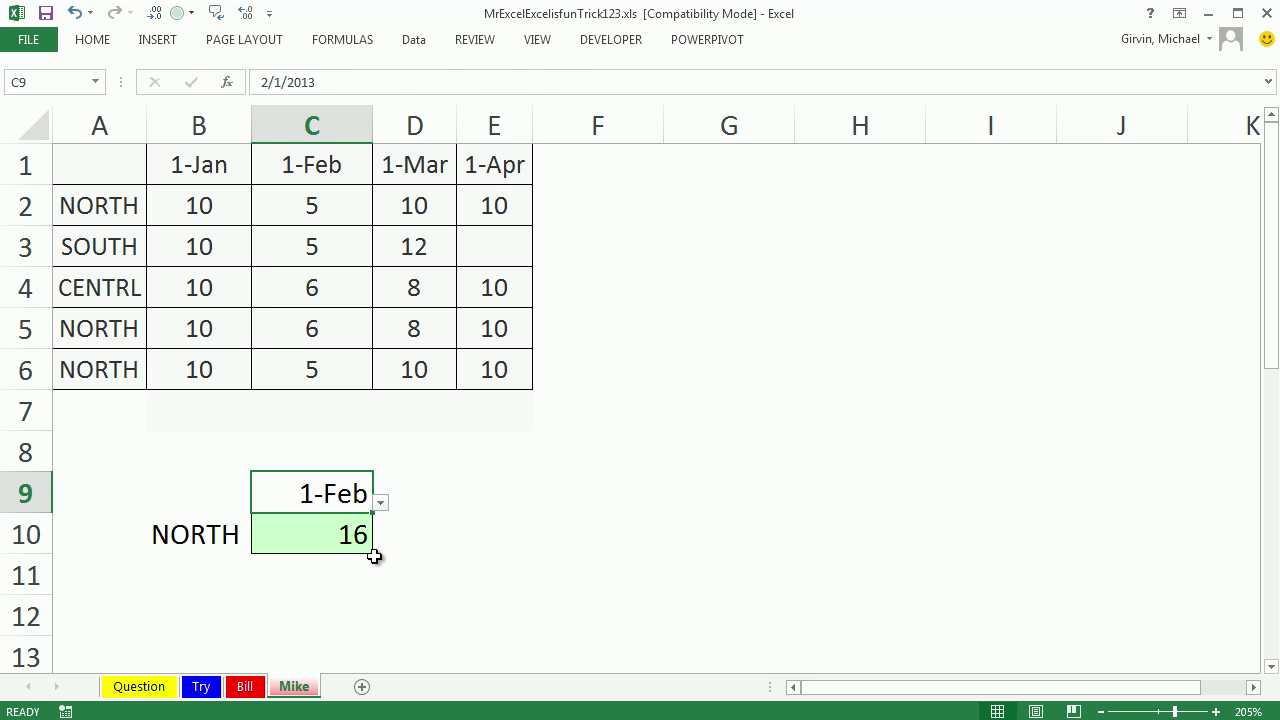
- Try to enter the SUMIF in C10 with its INDEX sum range replaced by its evaluated array, and discard the edit
{"action": "double_click", "coordinate": [319, 536]}
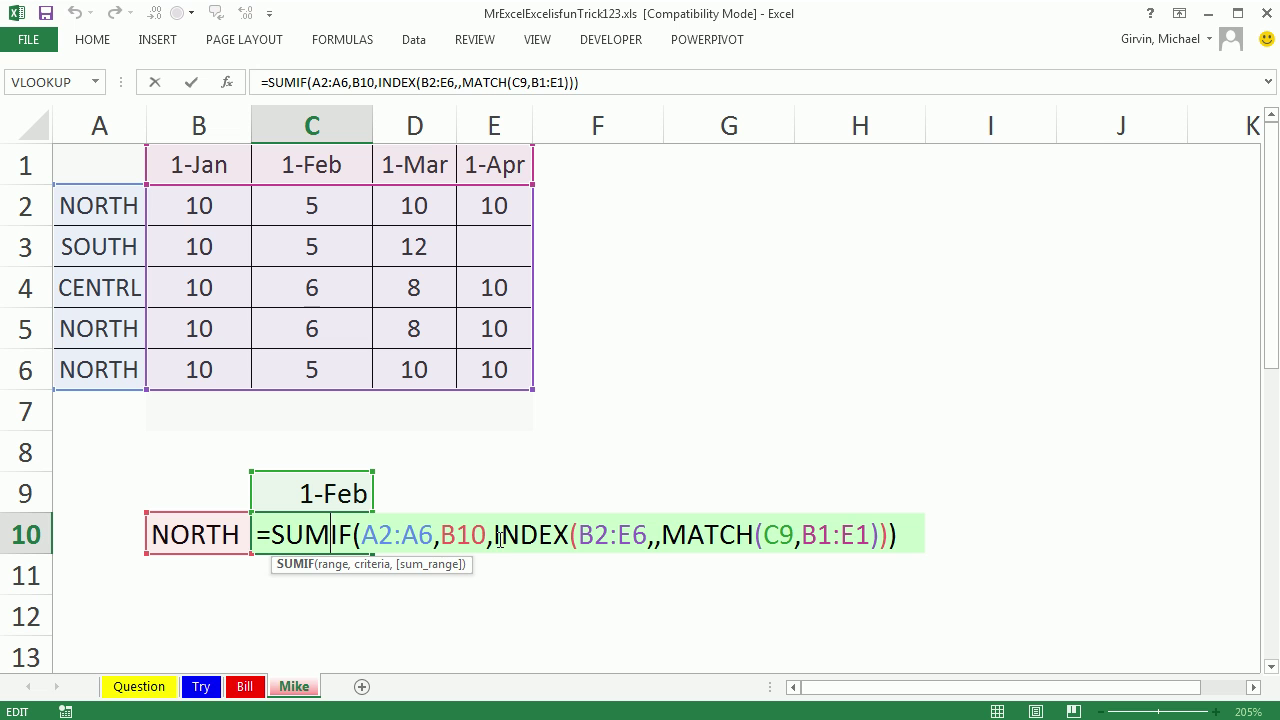
{"action": "left_click", "coordinate": [427, 577]}
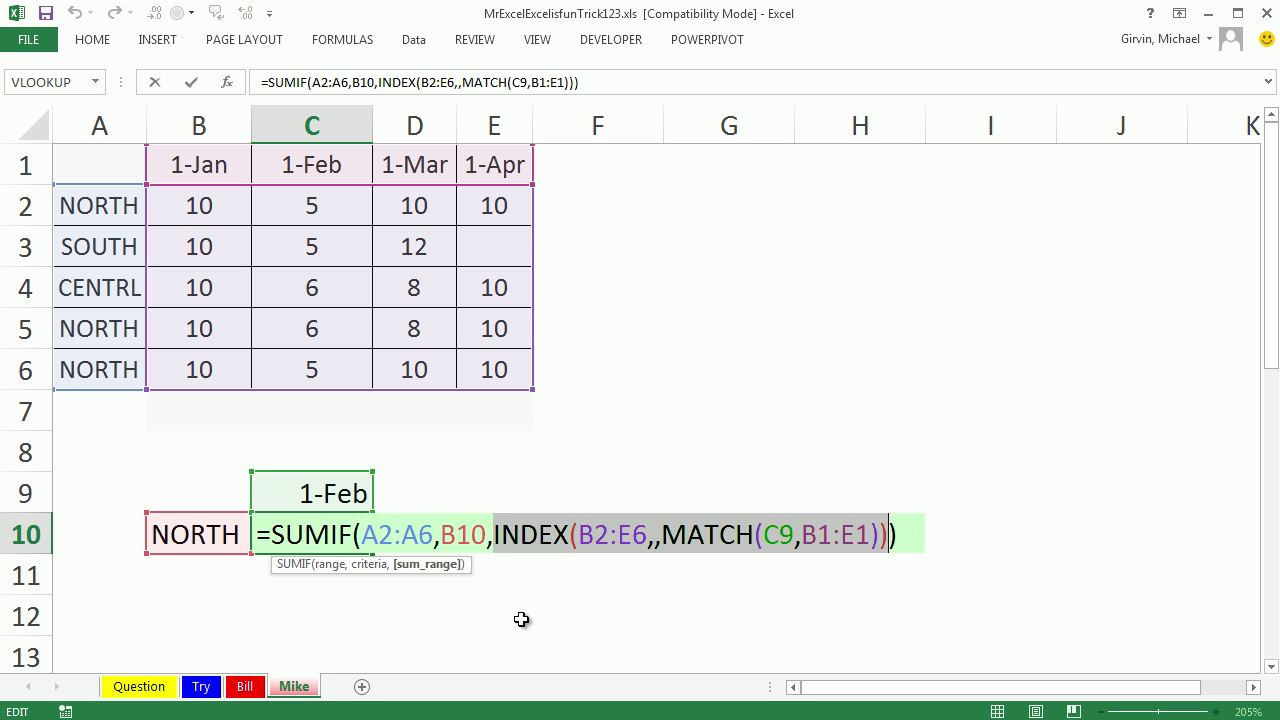
{"action": "key", "text": "F9"}
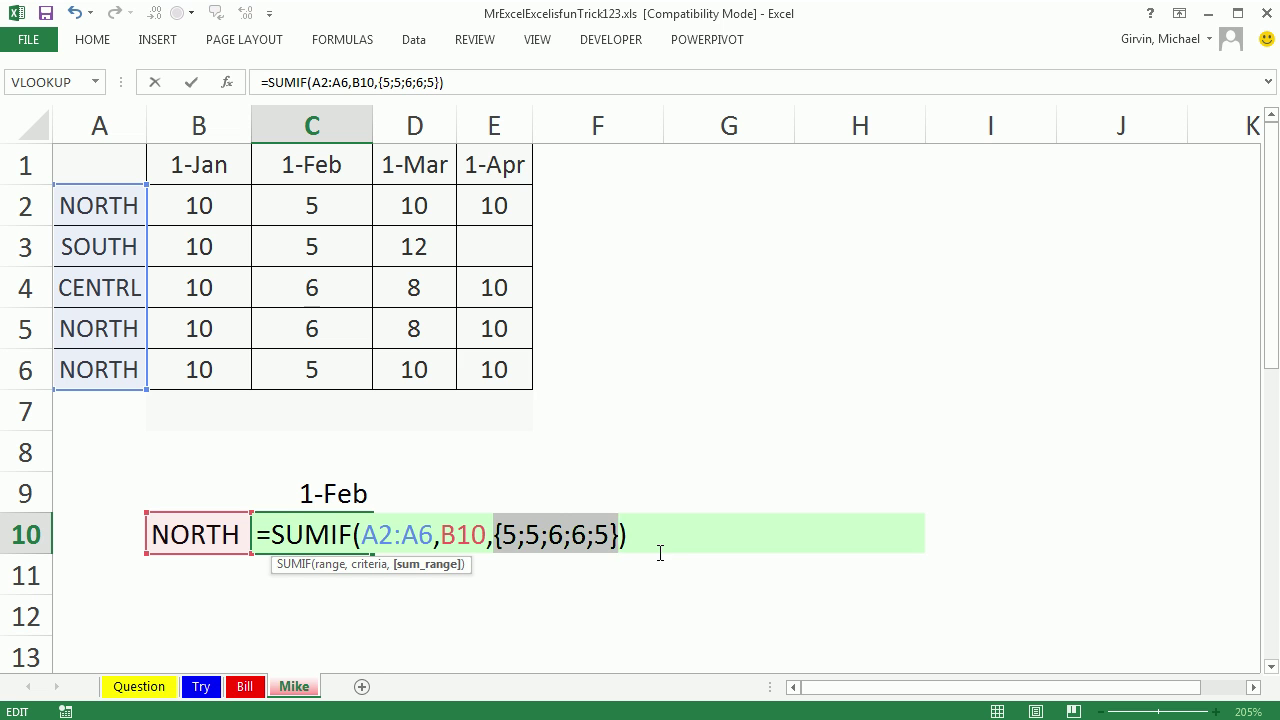
{"action": "key", "text": "Return"}
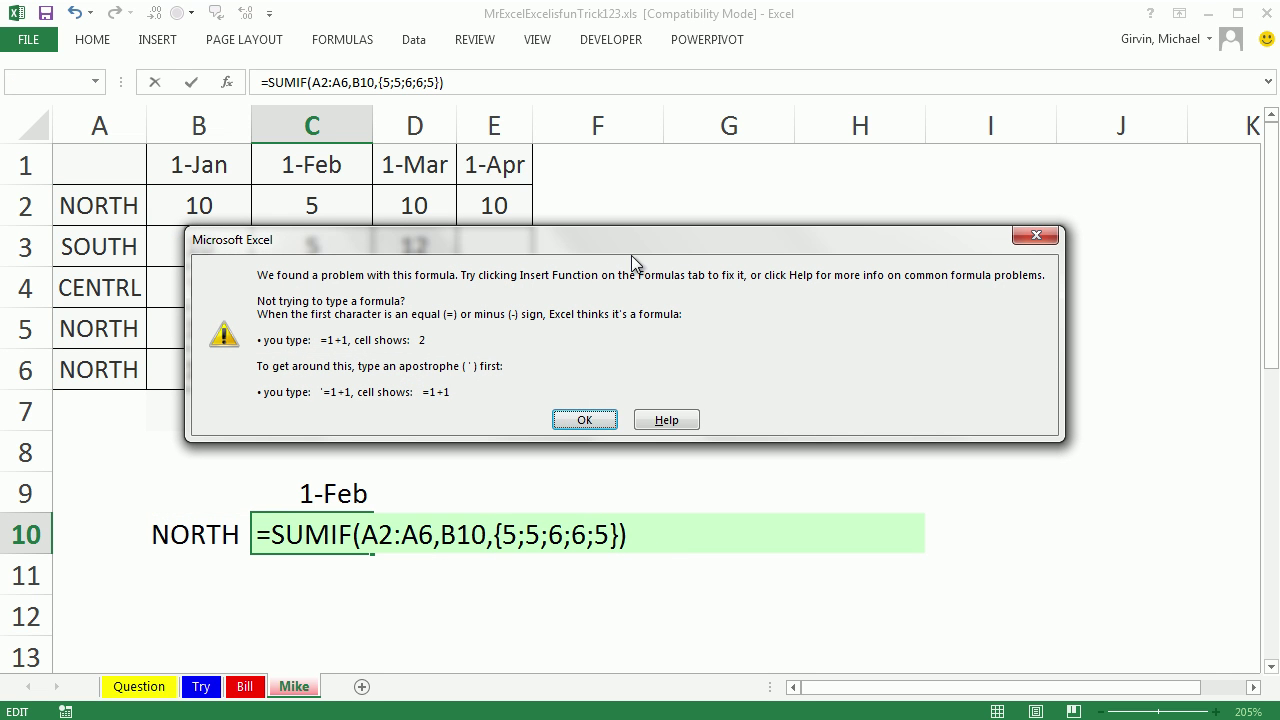
{"action": "left_click_drag", "start_coordinate": [621, 242], "coordinate": [619, 270]}
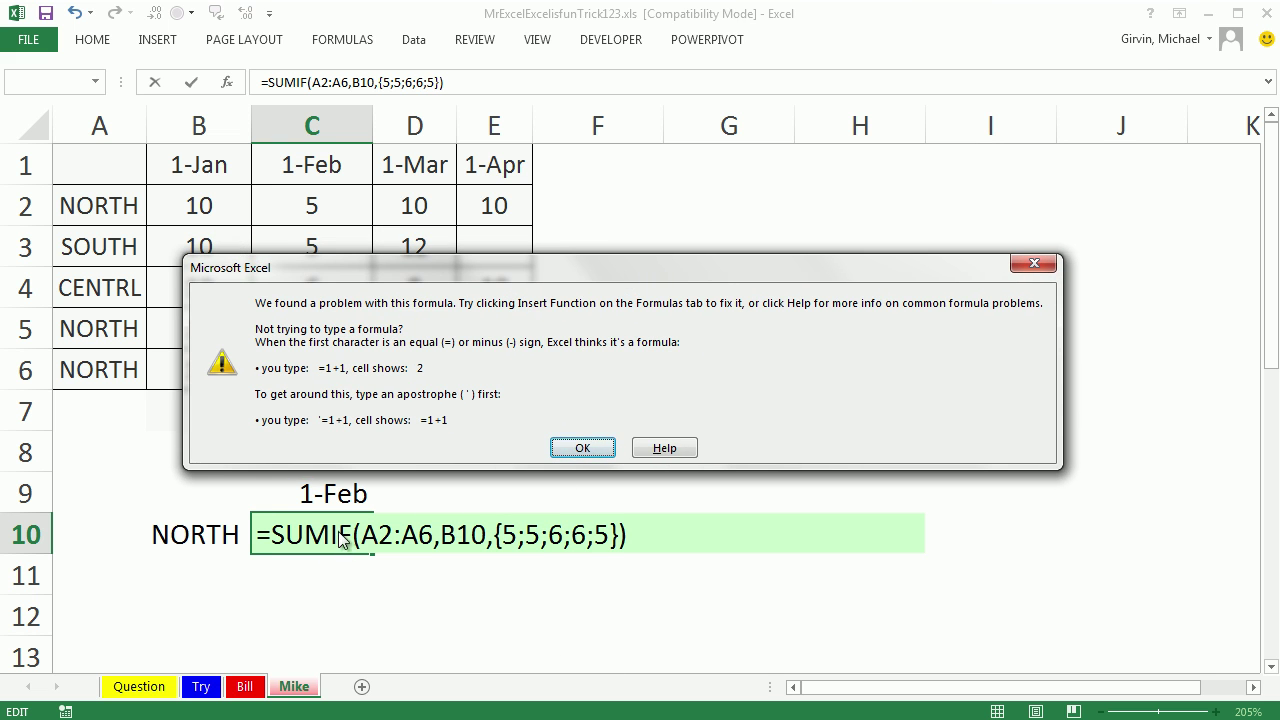
{"action": "key", "text": "Return"}
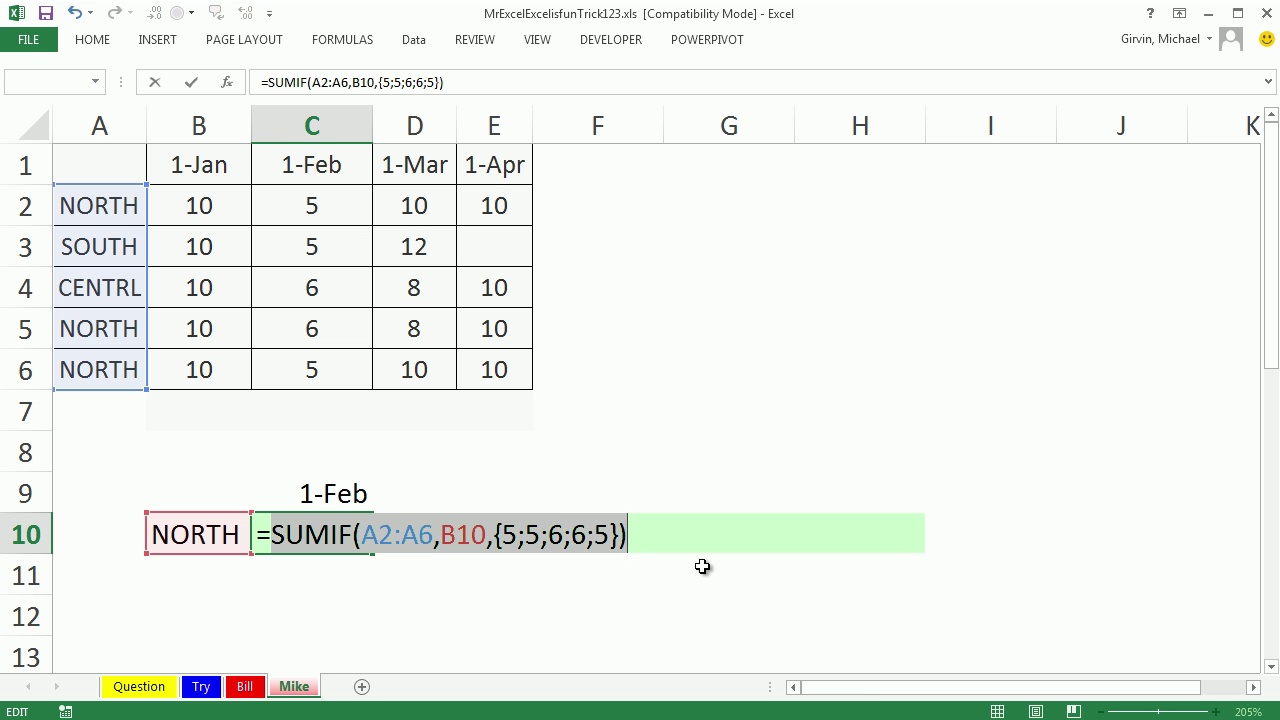
{"action": "key", "text": "Escape"}
- Reopen the SUMIF formula in C10, examine the INDEX used as its sum range and close it
{"action": "double_click", "coordinate": [350, 532]}
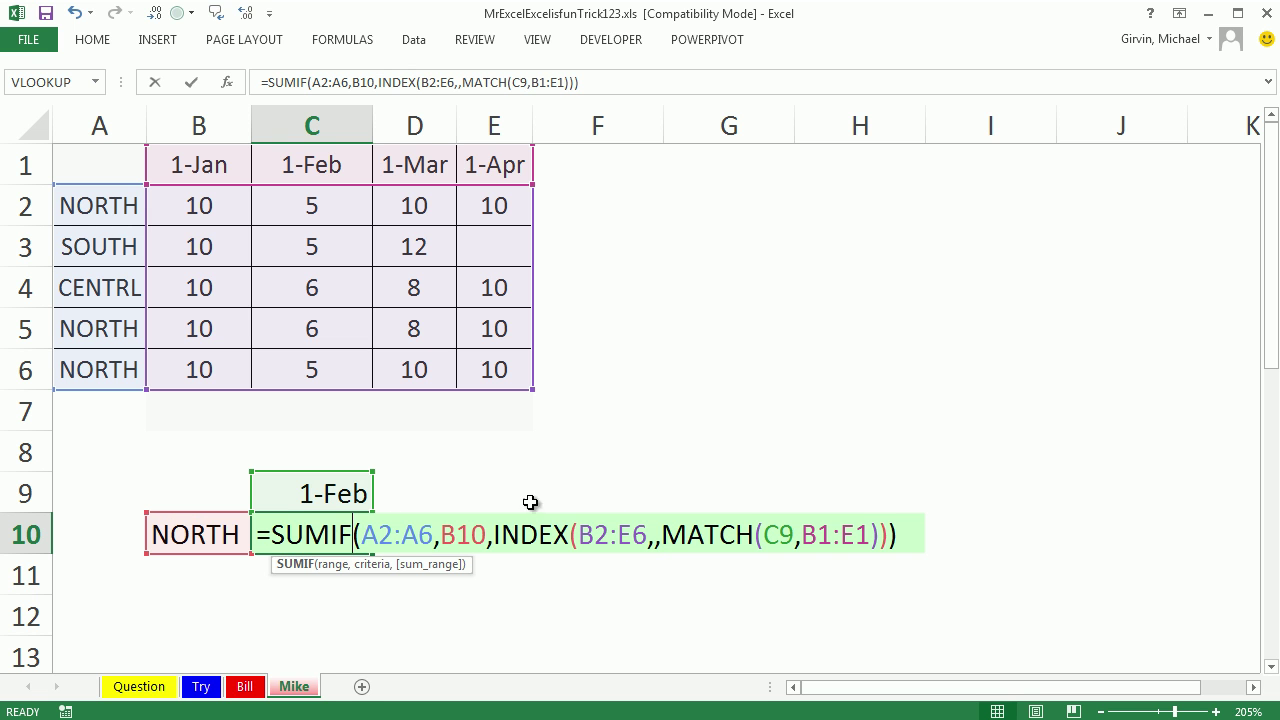
{"action": "left_click", "coordinate": [494, 534]}
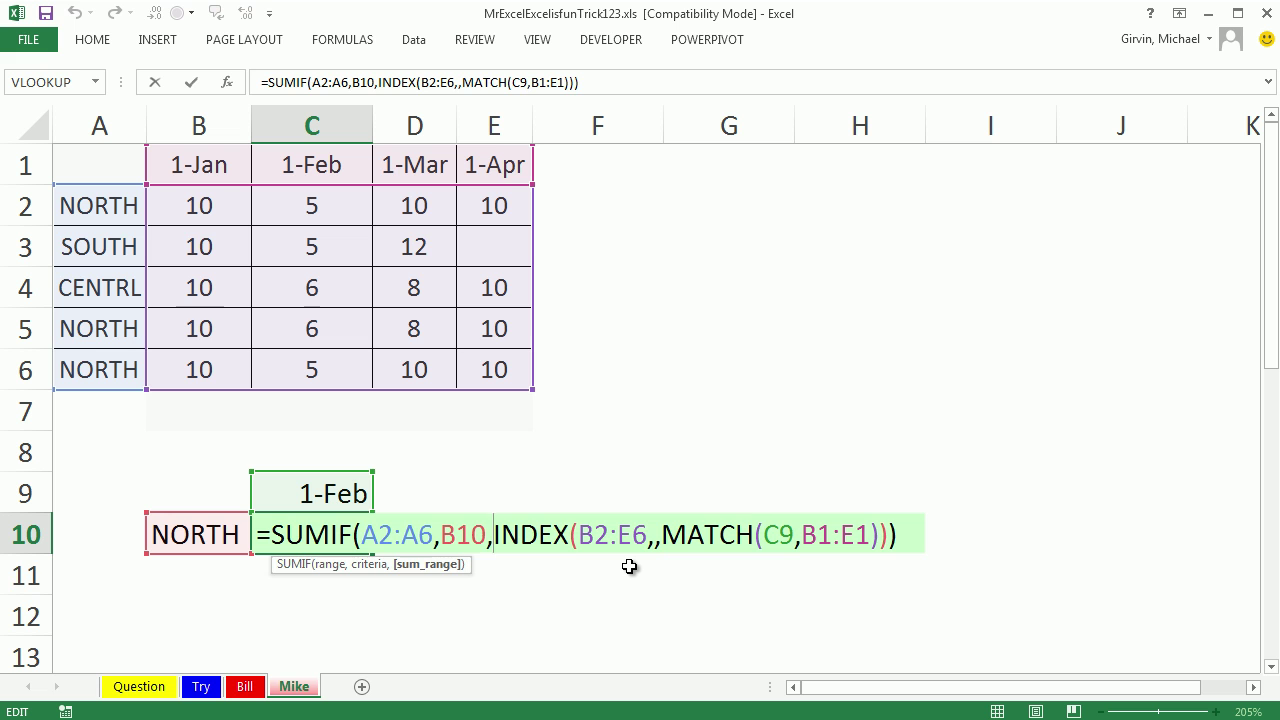
{"action": "key", "text": "Return"}
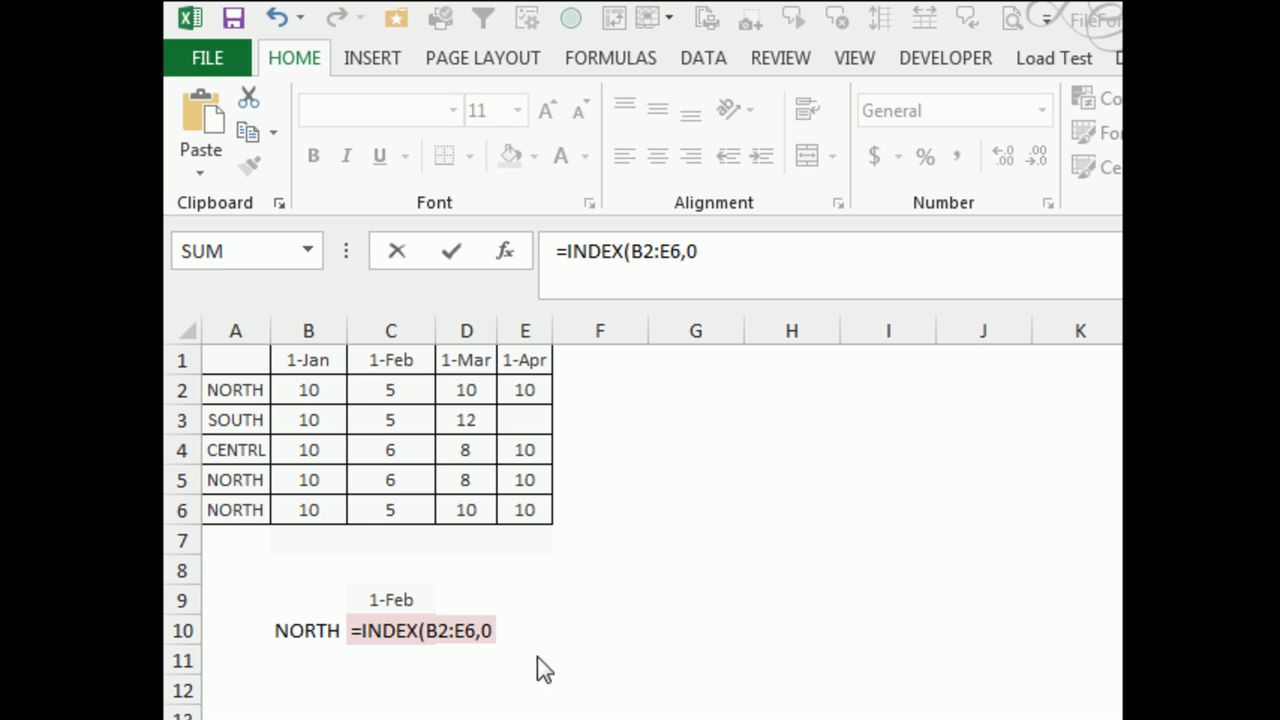
- In the other workbook's C10, remove the 0 row number from the INDEX formula and leave that argument empty
{"action": "left_click", "coordinate": [493, 636]}
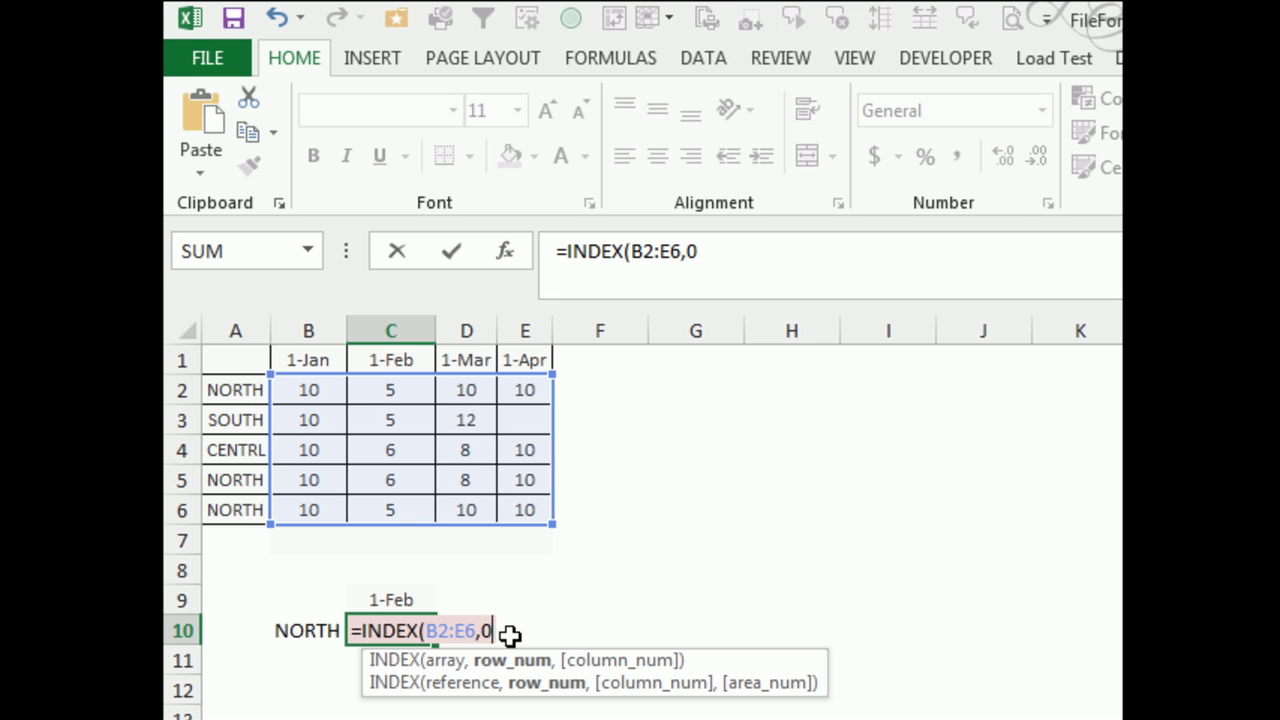
{"action": "key", "text": "BackSpace"}
{"action": "type", "text": ","}
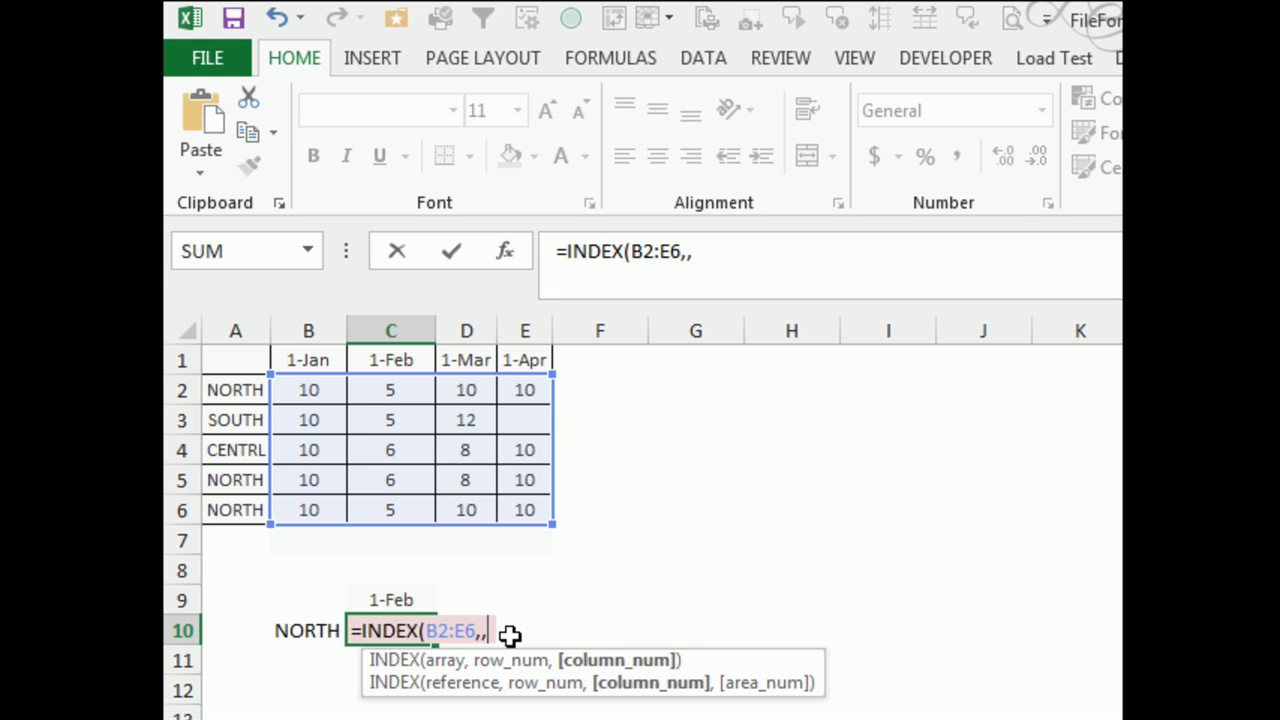